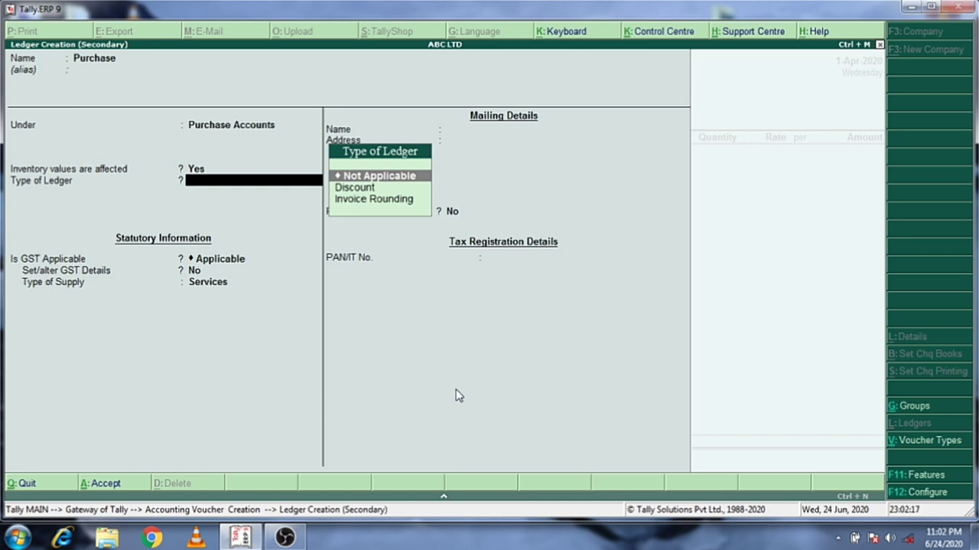
Step: Set the Purchase ledger's type to Not Applicable, keep GST applicable, and enable its GST details, accepting the default entries
key(Return)
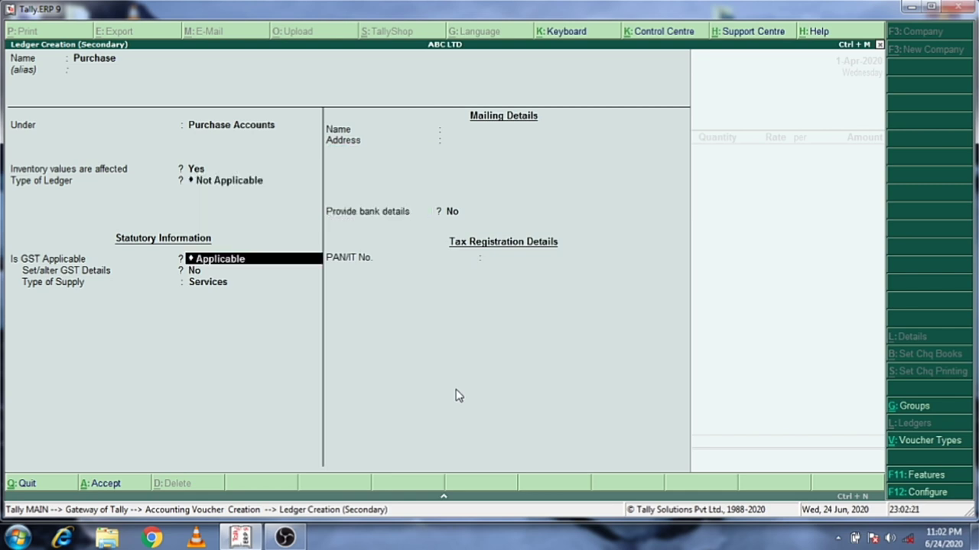
key(Return)
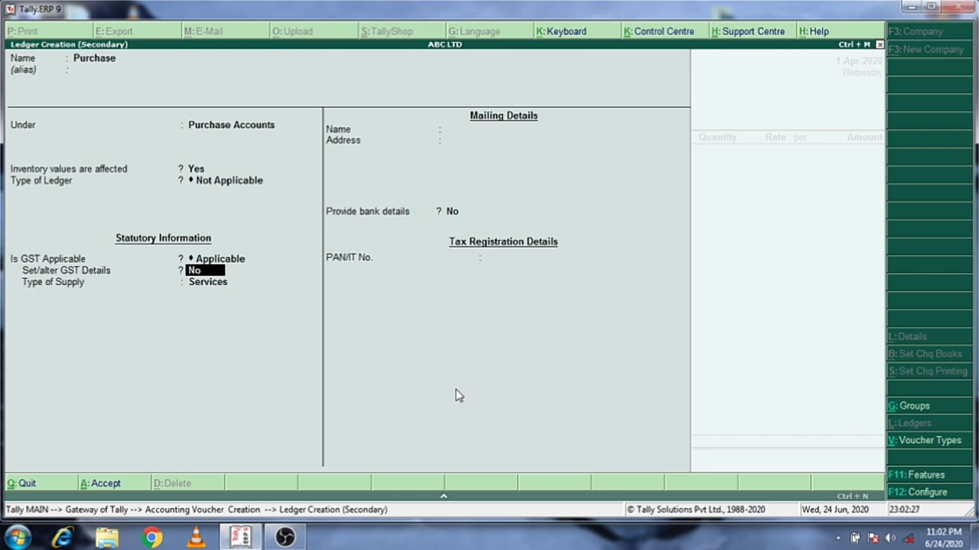
text(y)
key(Return)
key(Escape)
key(Return)
key(Return)
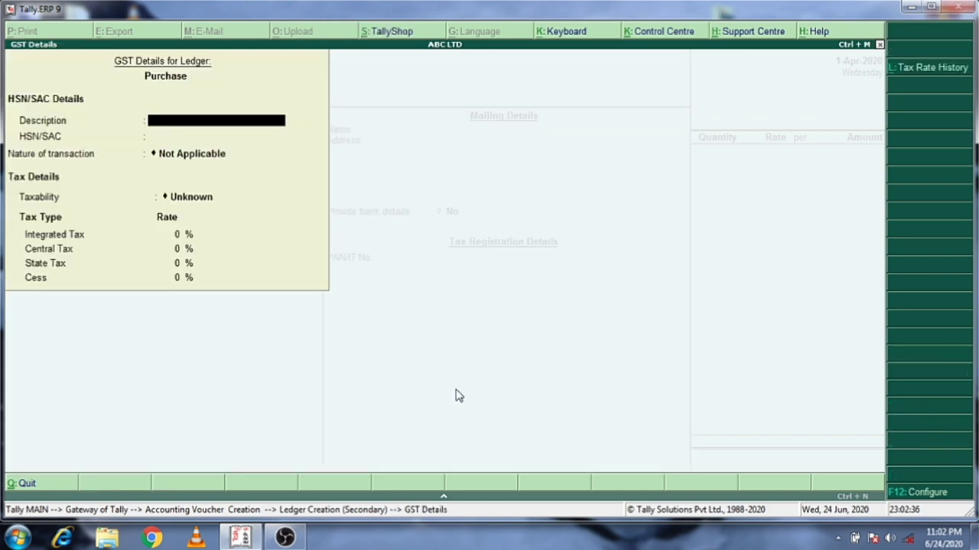
key(ctrl+a)
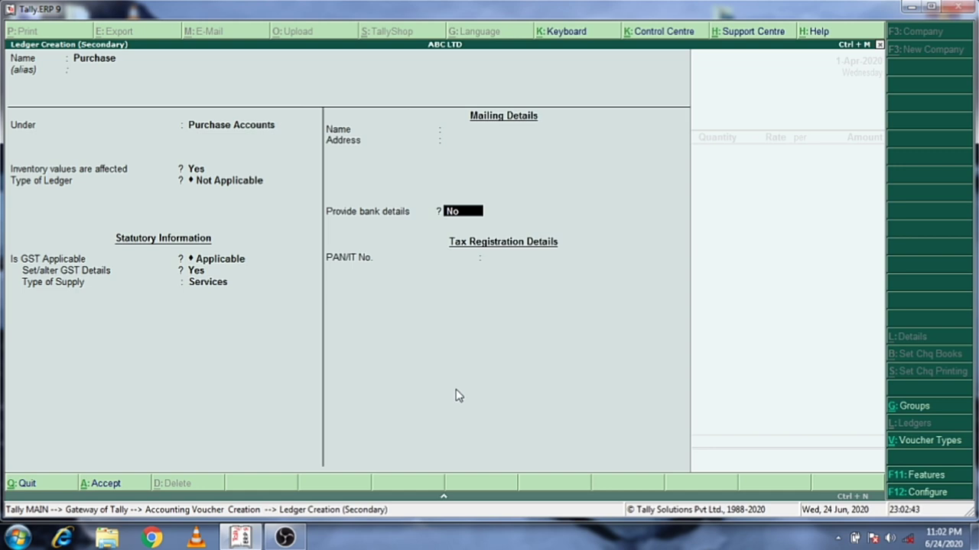
Step: Set the Purchase ledger's type of supply to Goods and save the ledger
key(BackSpace)
key(Up)
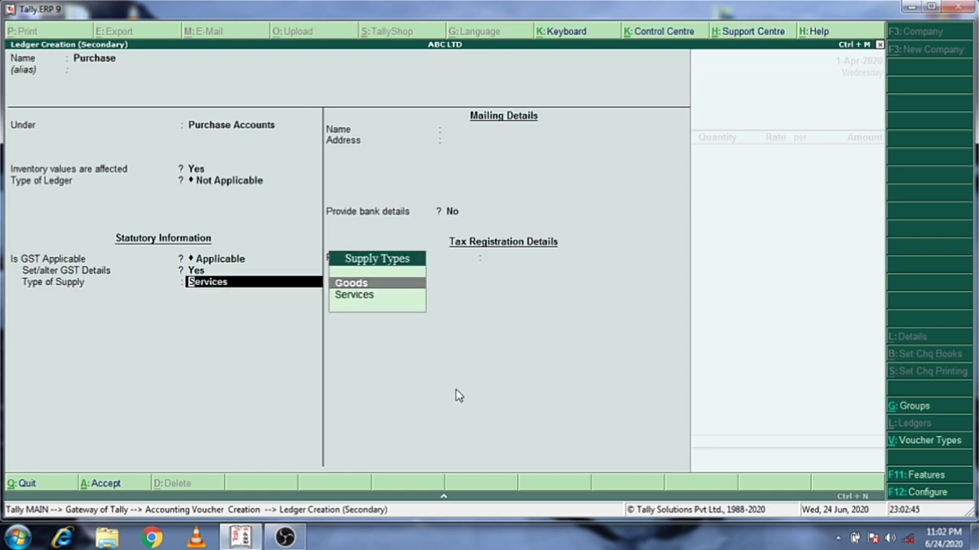
key(Return)
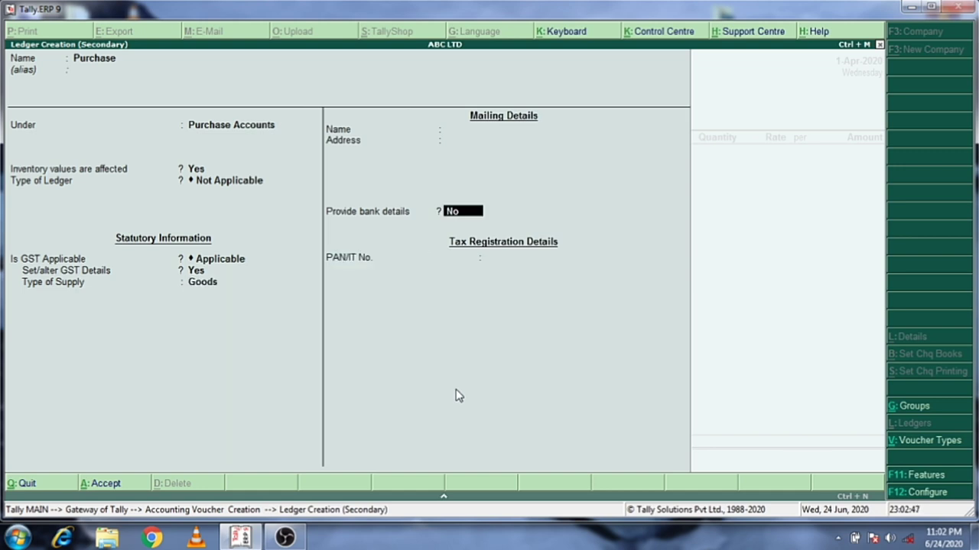
key(Return)
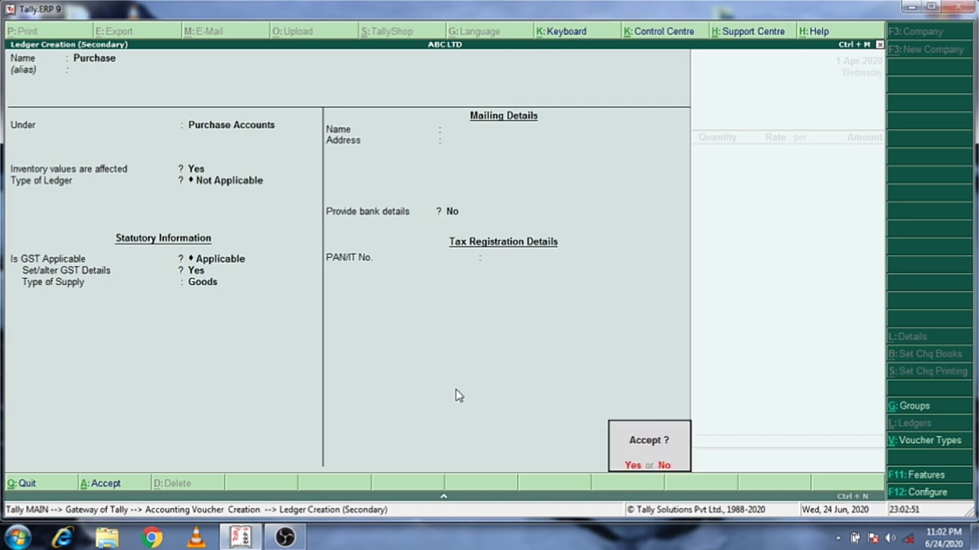
key(Return)
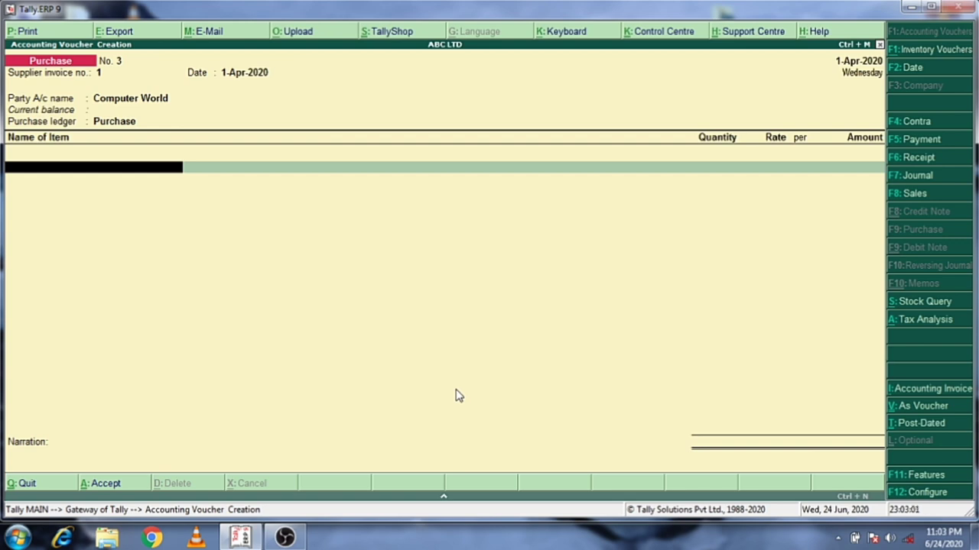
Step: Start a new stock item from the purchase voucher and name it DELL LAP TOP
key(alt+c)
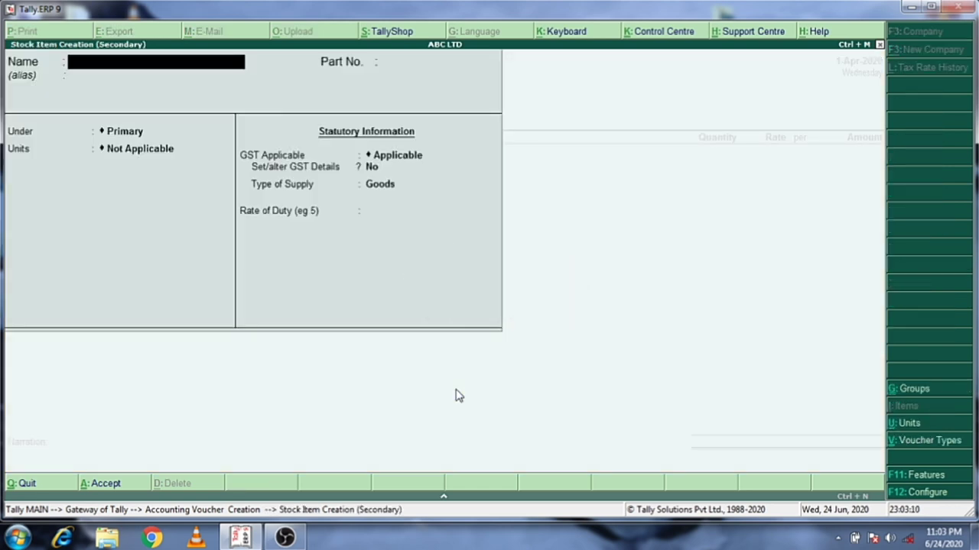
text(DELL LAP TOP)
key(Return)
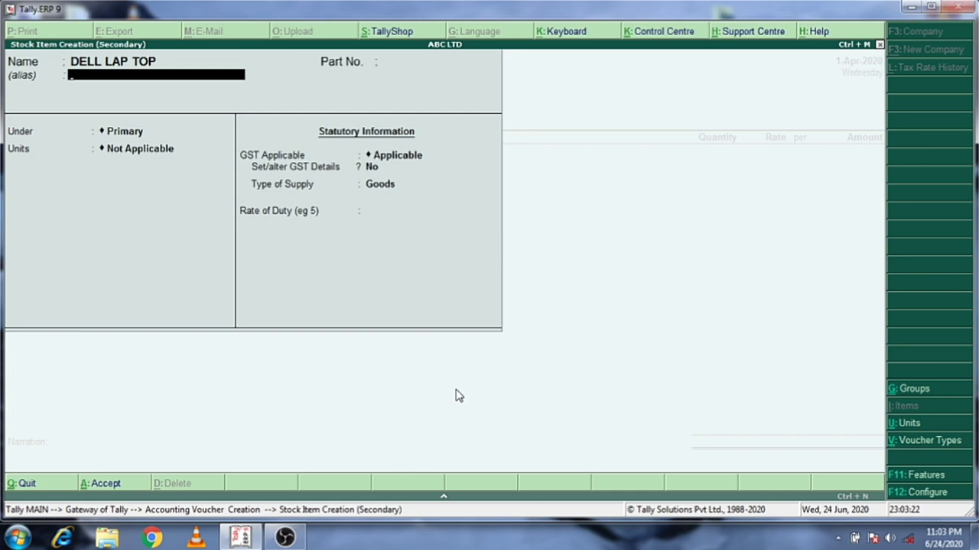
Step: Correct the stock item's name to DELL LAPTOP, leaving its alias and part number blank
key(BackSpace)
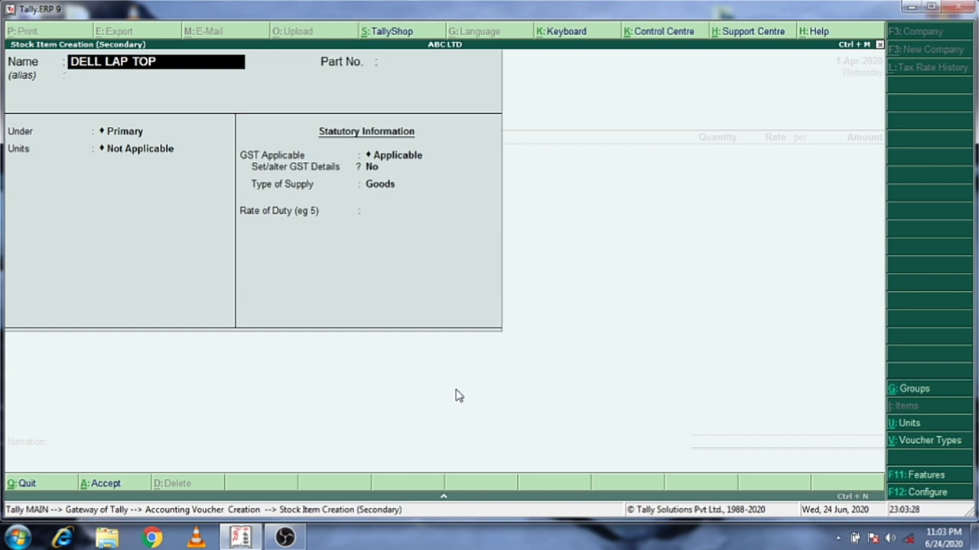
key(Left)
key(Delete)
key(End)
text(P)
key(Return)
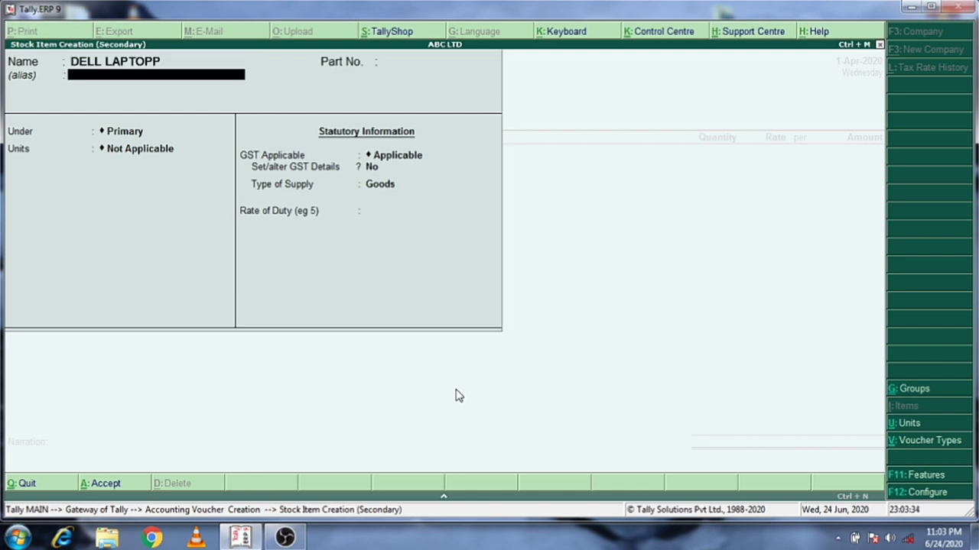
key(BackSpace)
key(End)
key(BackSpace)
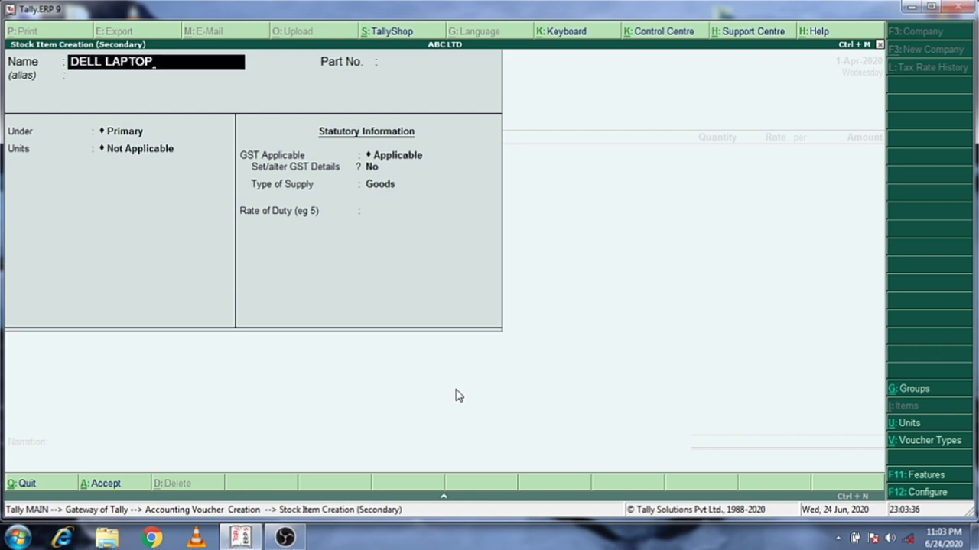
key(Return)
key(Return)
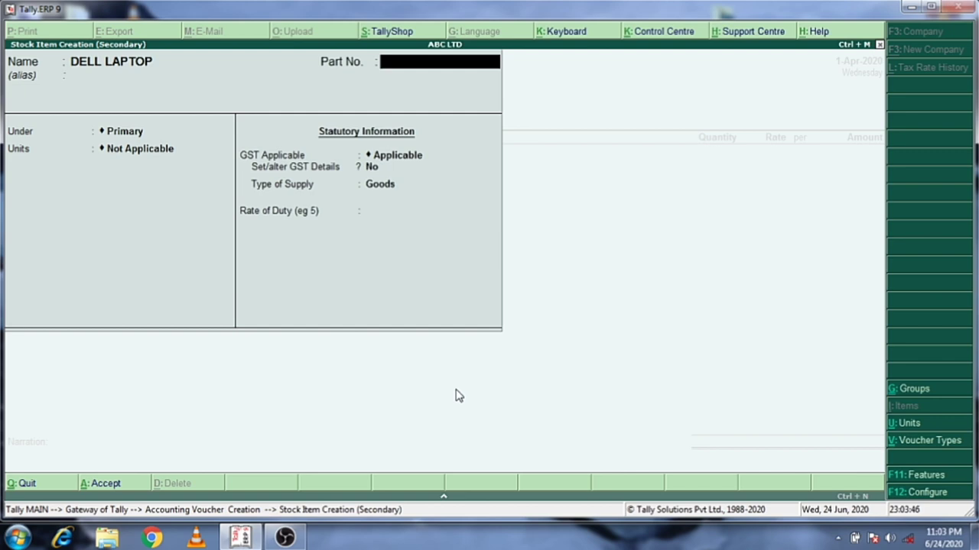
key(Return)
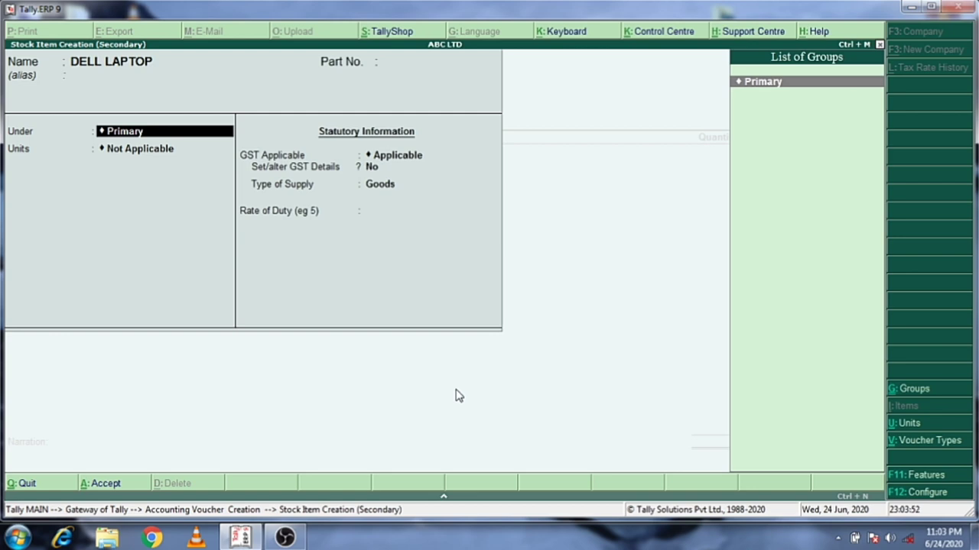
Step: Create a stock group named LAPTOP under Primary with Set/alter GST Details set to Yes, and assign the item to it
key(Return)
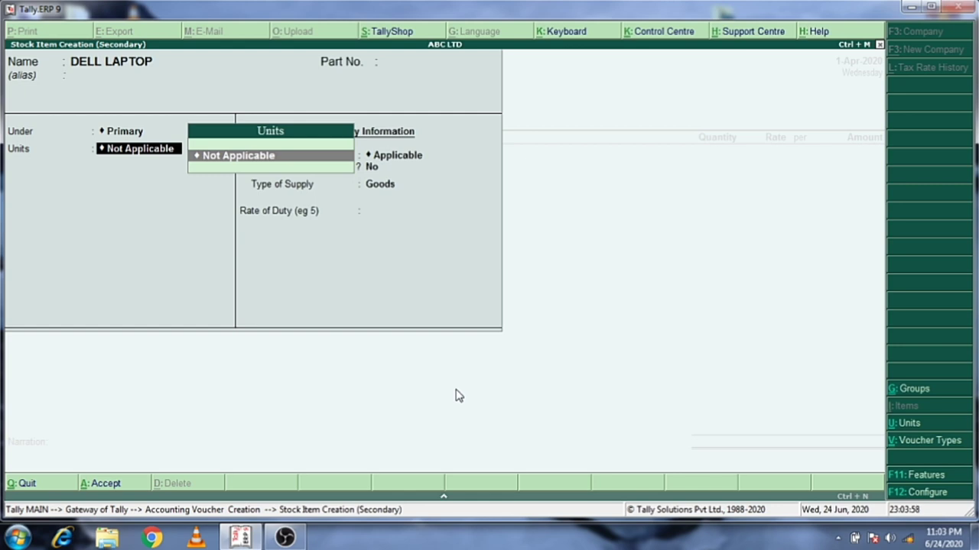
key(BackSpace)
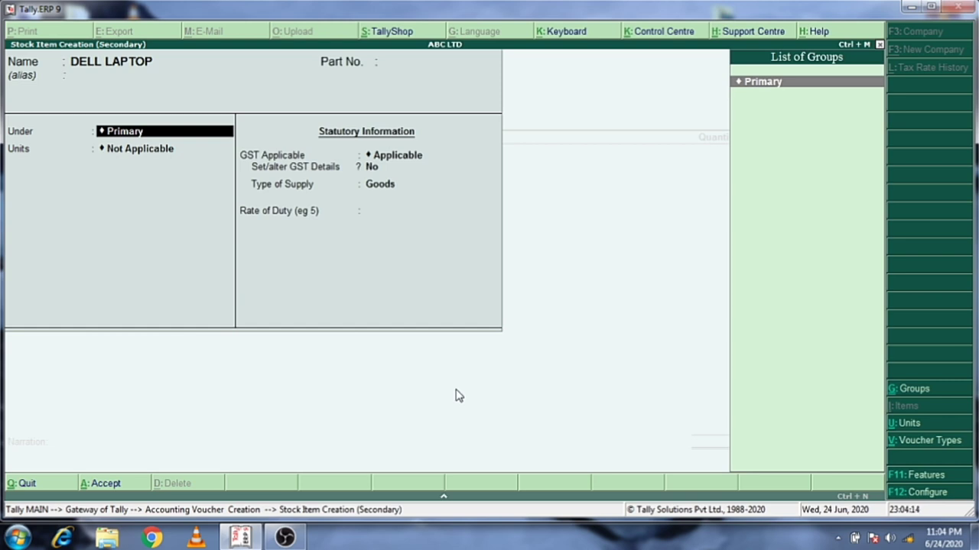
key(alt+c)
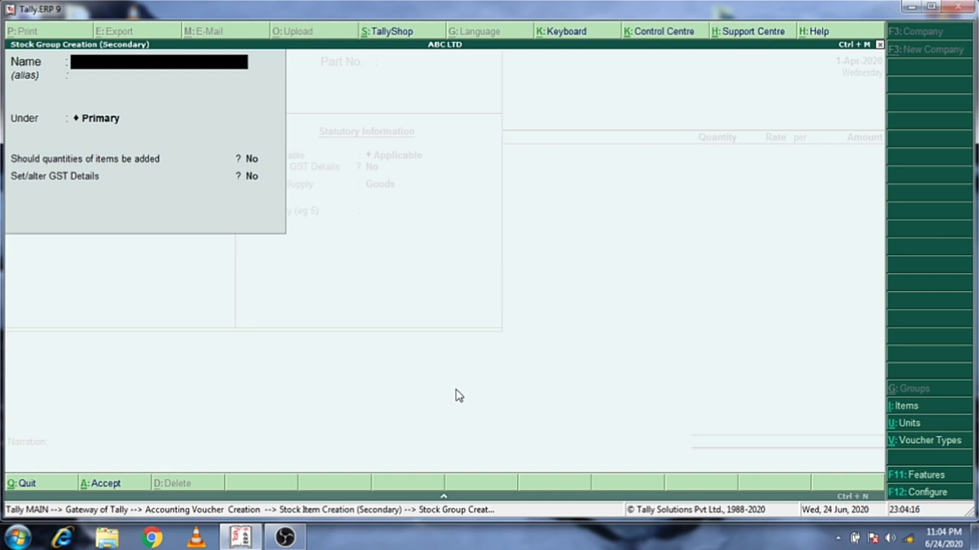
text(LAPTOP)
key(Return)
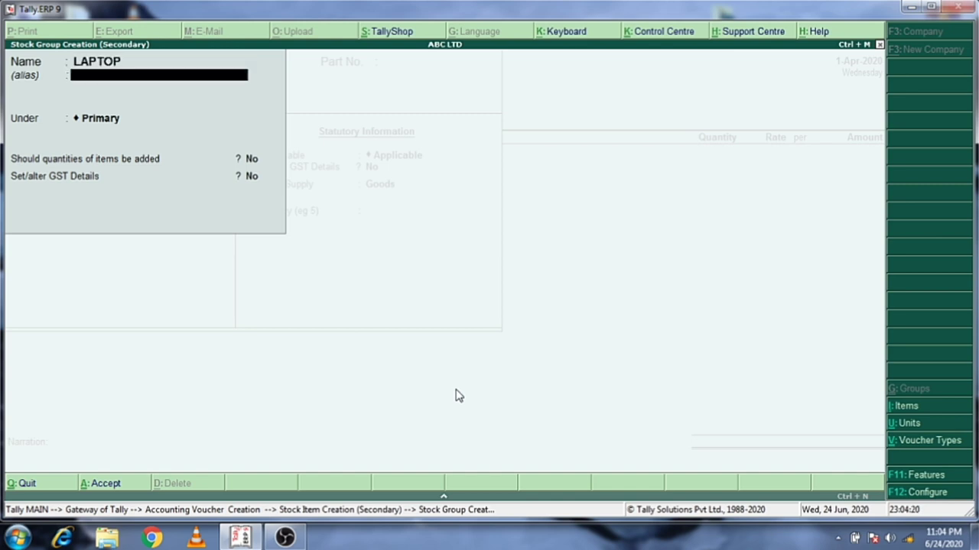
key(Return)
key(Return)
key(Return)
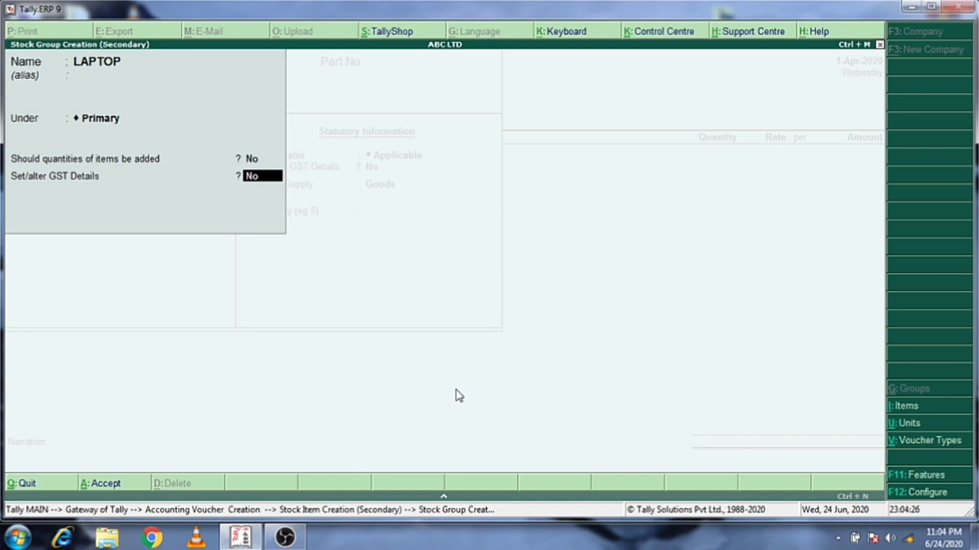
text(y)
key(ctrl+a)
key(Return)
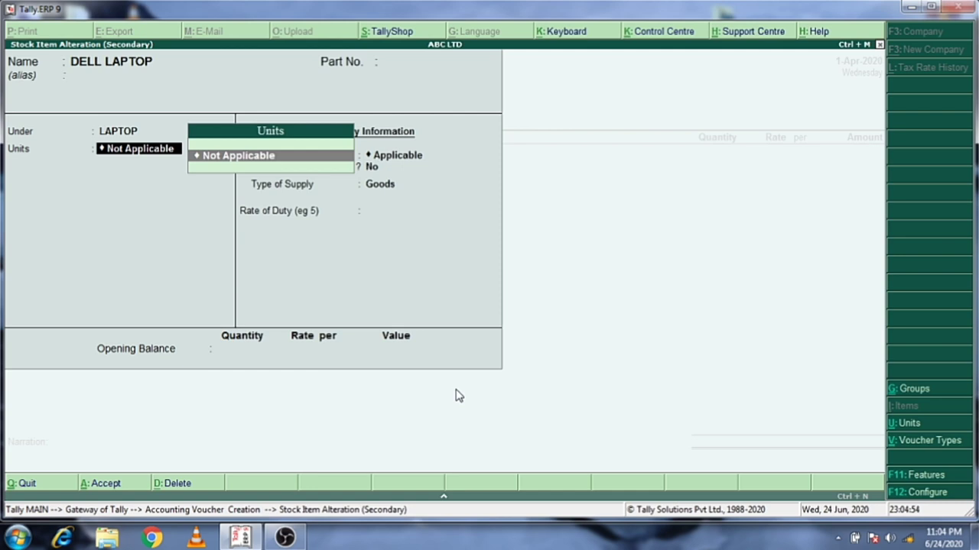
Step: Start a new simple unit for the stock item with the symbol NOS and the formal name NUMBER
key(alt+c)
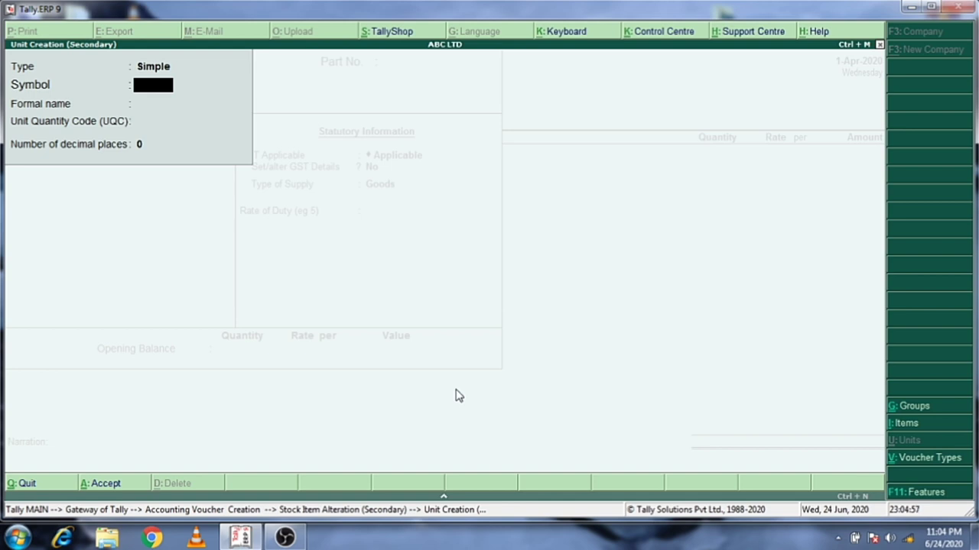
text(NOS)
key(Return)
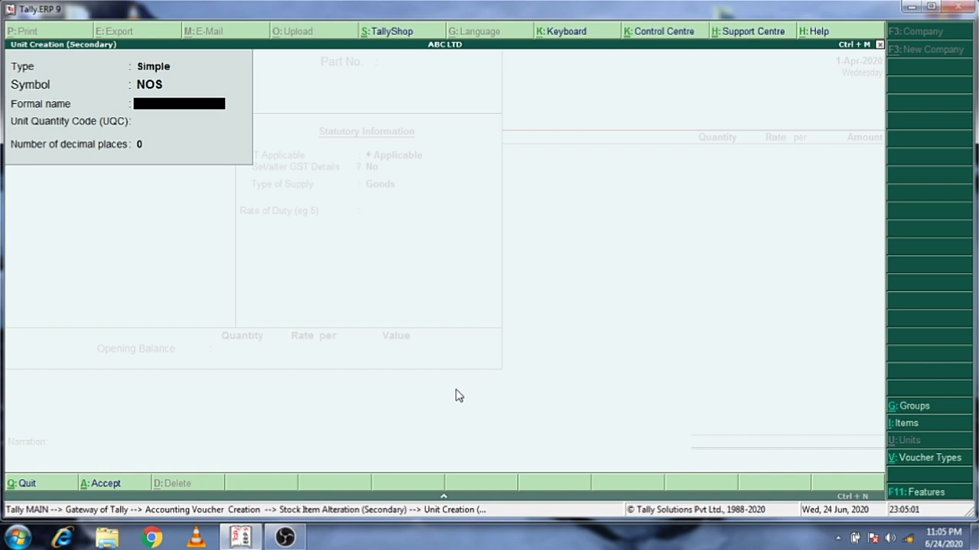
text(NUMBER)
key(Return)
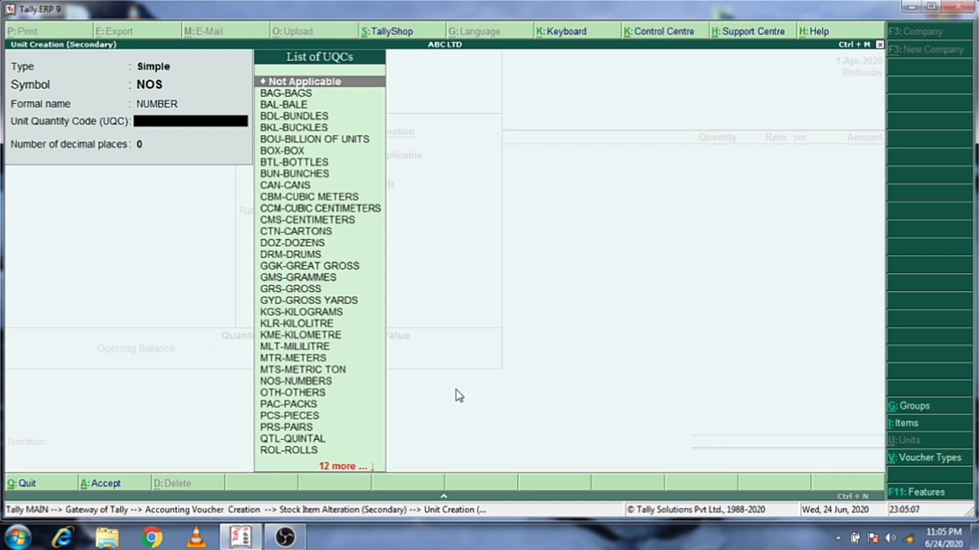
Step: Set the new unit's Unit Quantity Code to NOS-NUMBERS and save the unit with 0 decimal places
key(Down)
key(Down)
key(Down)
key(Down)
key(Down)
key(Down)
key(Down)
key(Down)
key(Down)
key(Down)
key(Down)
key(Down)
key(Down)
key(Down)
key(Down)
key(Down)
key(Down)
key(Down)
key(Down)
key(Down)
key(Down)
key(Down)
key(Down)
key(Down)
key(Down)
key(Down)
key(Down)
key(Down)
key(Down)
key(Down)
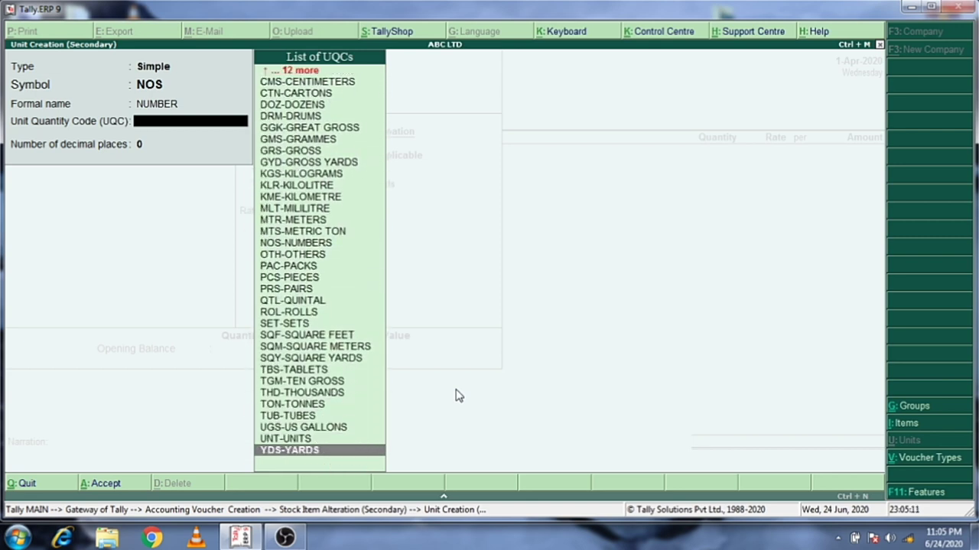
key(Up)
key(Up)
key(Up)
key(Up)
key(Up)
key(Up)
key(Up)
key(Up)
key(Up)
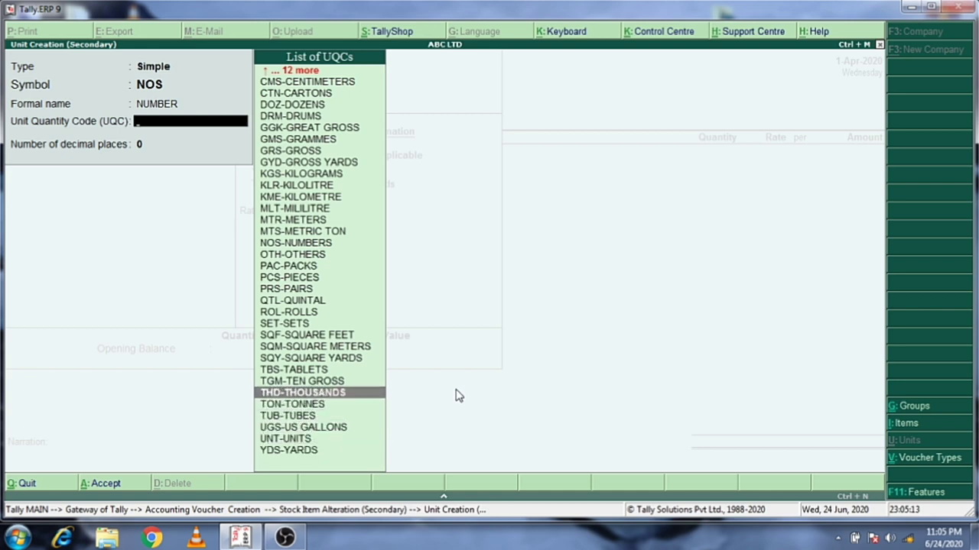
key(Up)
key(Up)
key(Up)
key(Up)
key(Up)
key(Up)
key(Up)
key(Up)
key(Up)
key(Up)
key(Up)
key(Up)
key(Up)
key(Up)
key(Up)
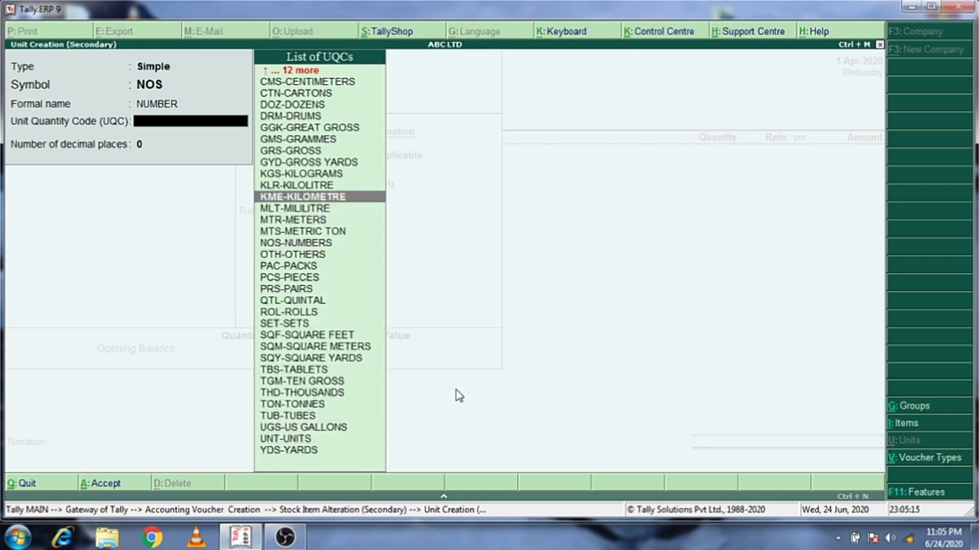
key(Down)
key(Down)
key(Down)
key(Up)
key(Up)
key(Up)
key(Up)
key(Up)
key(Up)
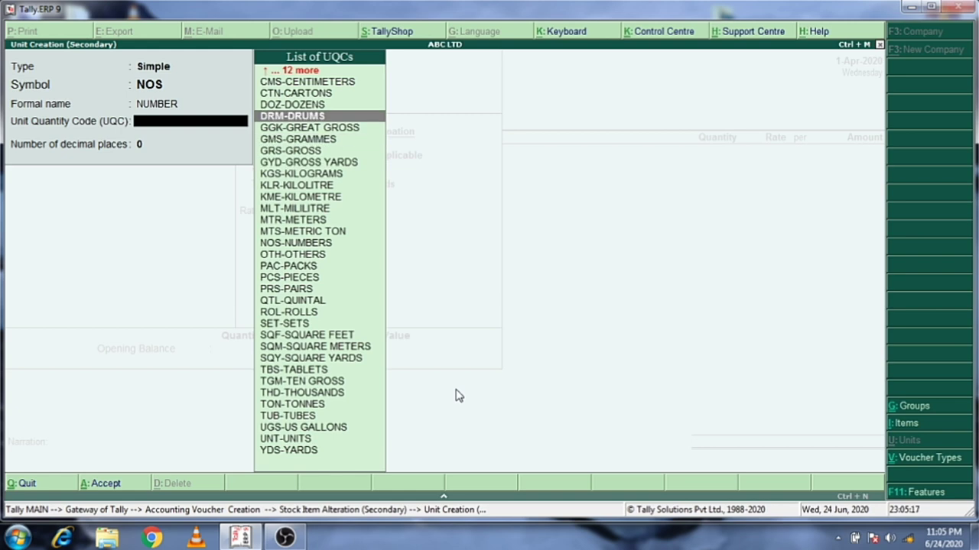
key(Up)
key(Up)
key(Up)
key(Up)
key(Up)
key(Up)
key(Up)
key(Up)
key(Up)
key(Up)
key(Up)
key(Up)
key(Up)
key(Up)
key(Up)
key(Up)
key(Up)
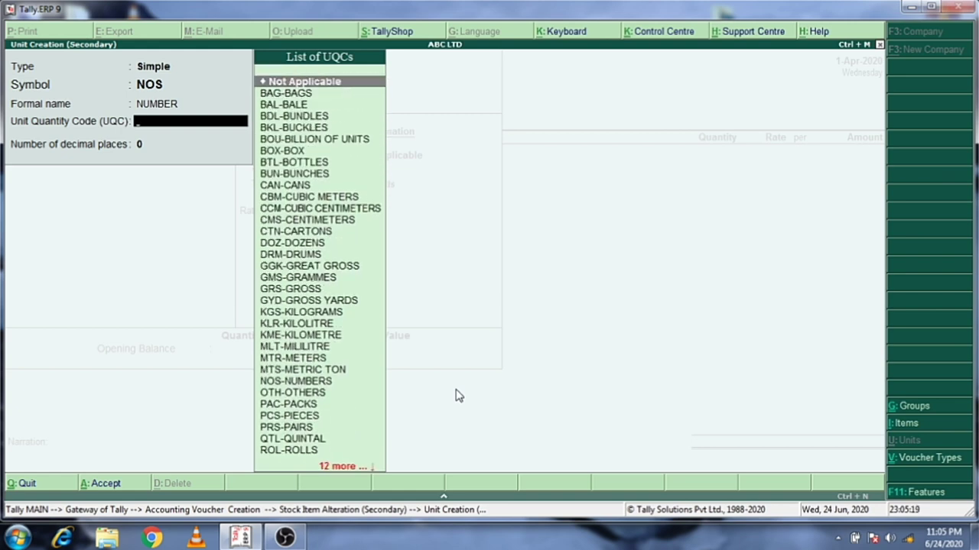
key(Down)
key(Down)
key(Down)
key(Down)
key(Down)
key(Down)
key(Down)
key(Down)
key(Down)
key(Down)
key(Down)
key(Down)
key(Down)
key(Down)
key(Down)
key(Down)
key(Down)
key(Down)
key(Down)
key(Down)
key(Down)
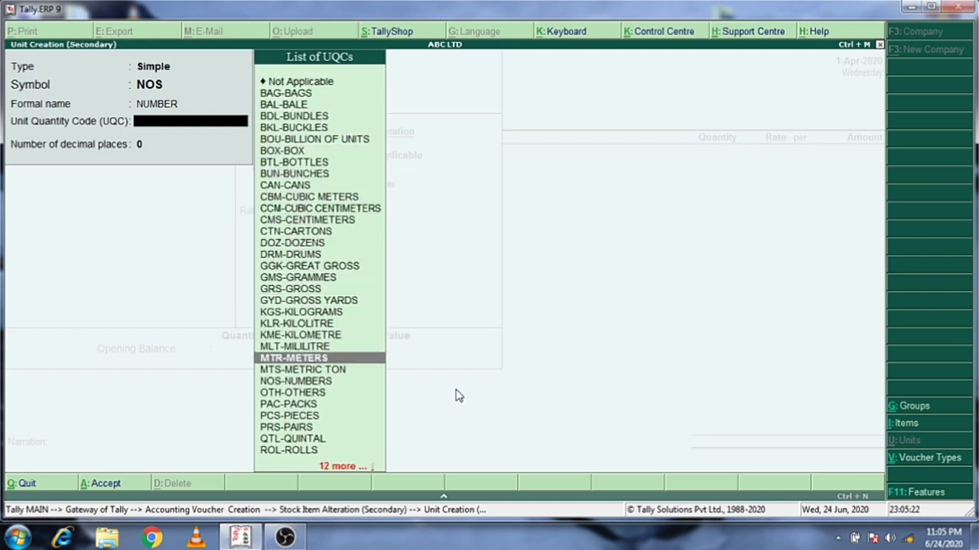
key(Down)
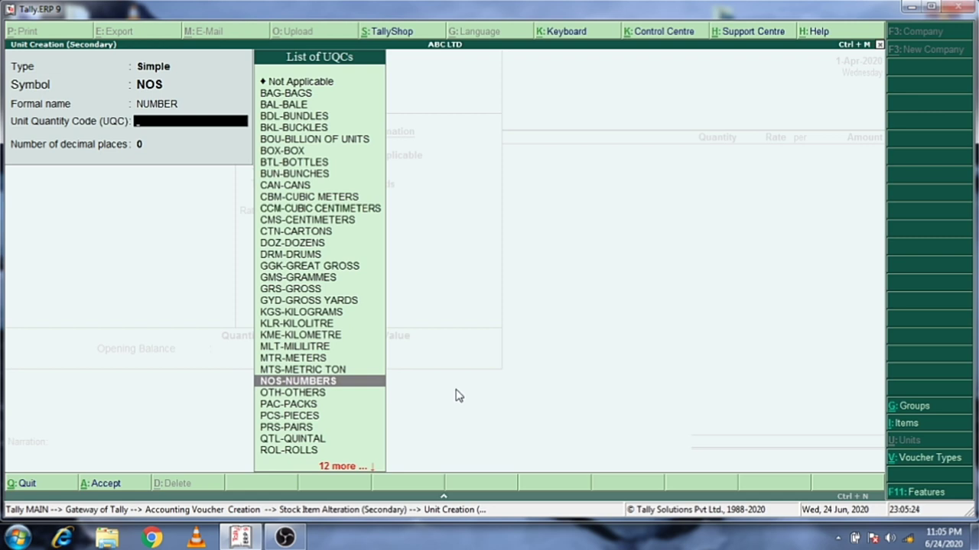
key(Return)
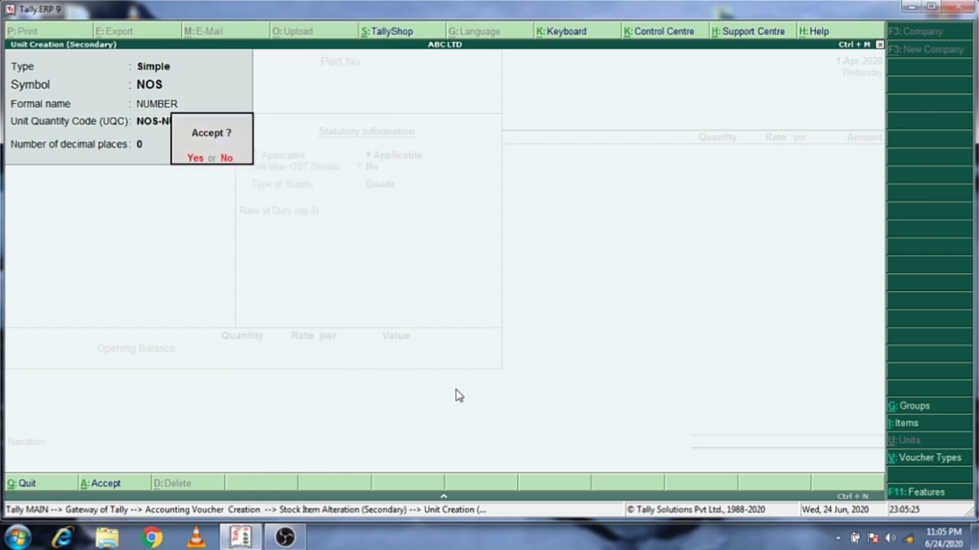
key(Return)
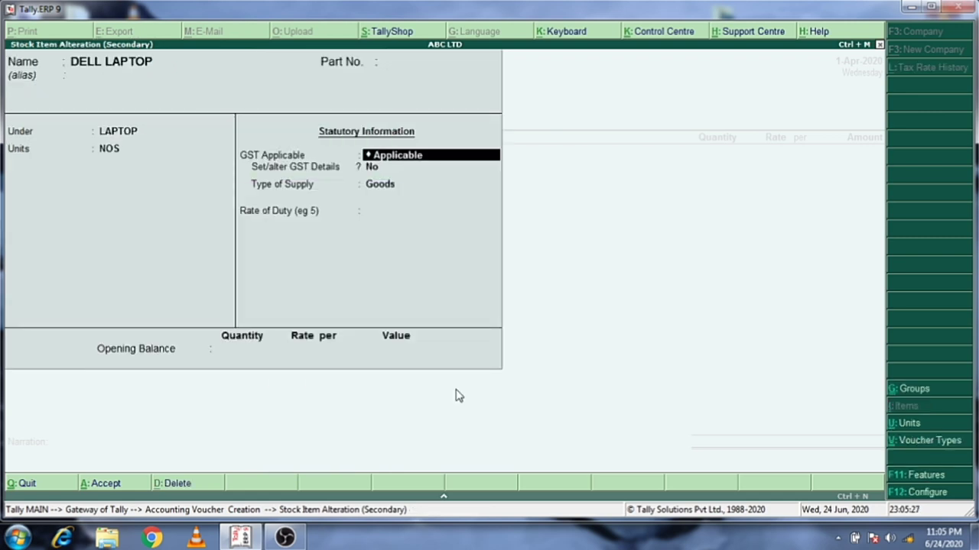
Step: Keep GST applicable for the DELL LAPTOP item and set its Set/alter GST Details option to Yes
key(Return)
key(BackSpace)
key(Return)
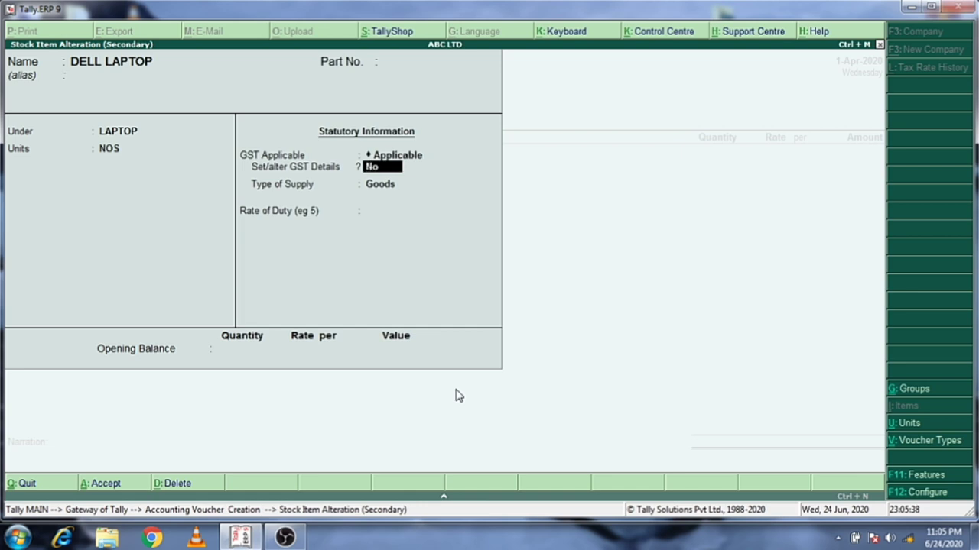
text(Y)
key(Return)
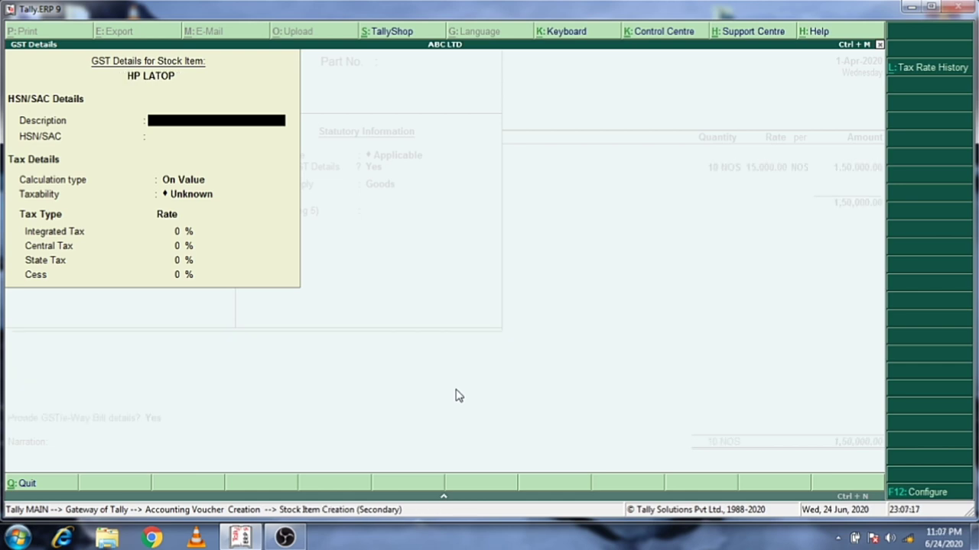
Step: Describe the stock item as LAPTOP GOODS in its GST details and enter the HSN/SAC code 453613
text(LAPTOP GOOF)
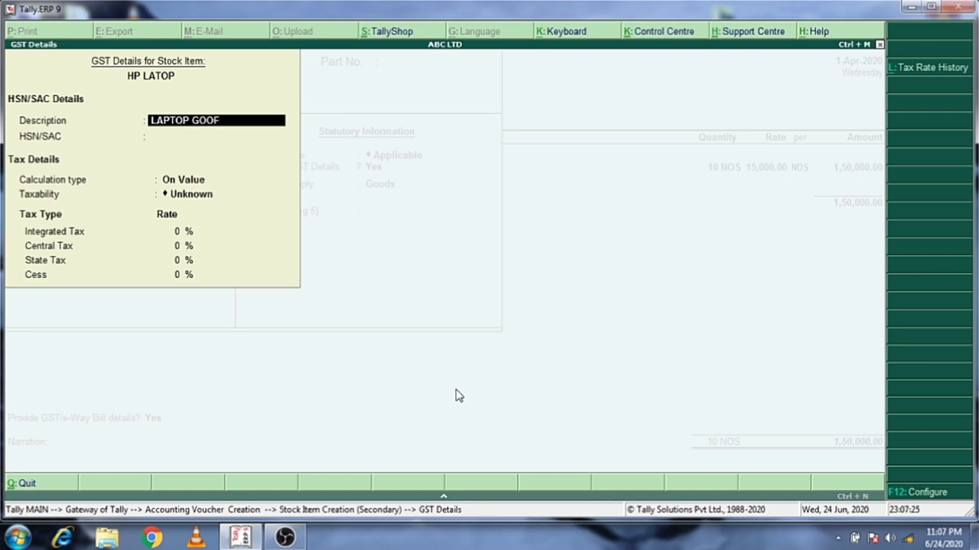
key(BackSpace)
text(DS)
key(Return)
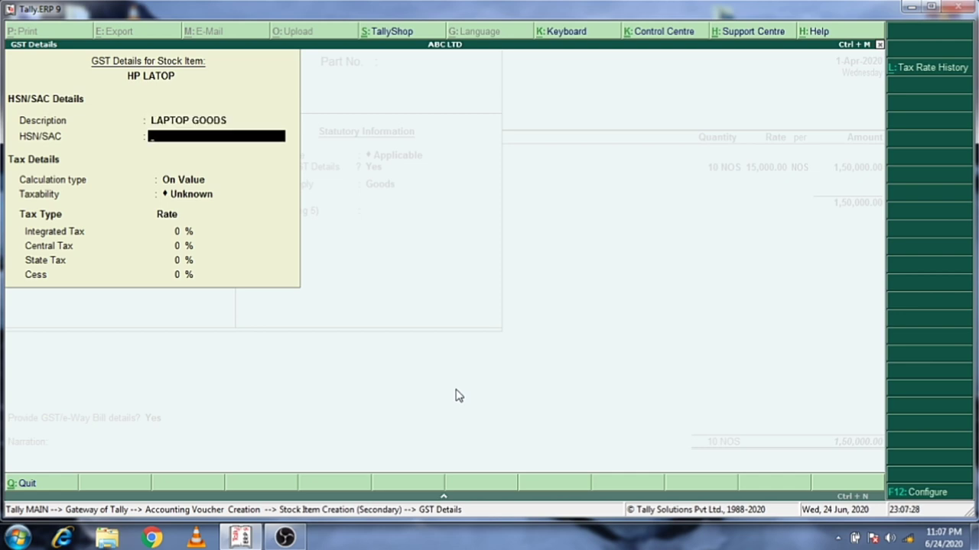
key(Return)
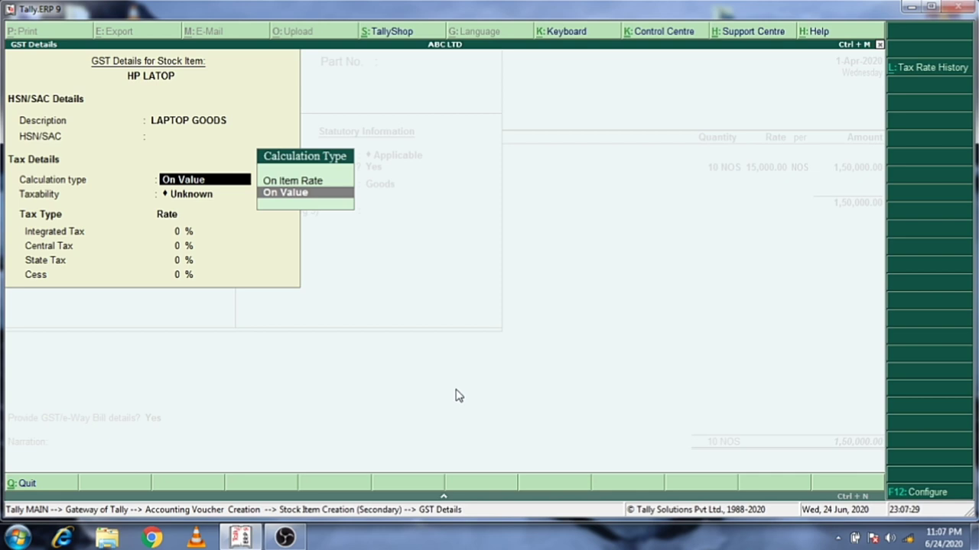
key(BackSpace)
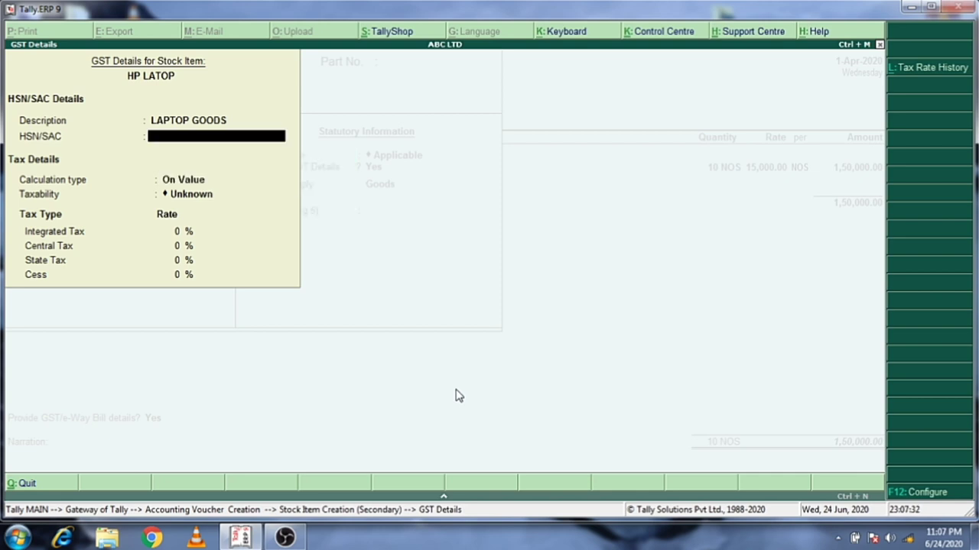
text(453613)
key(Return)
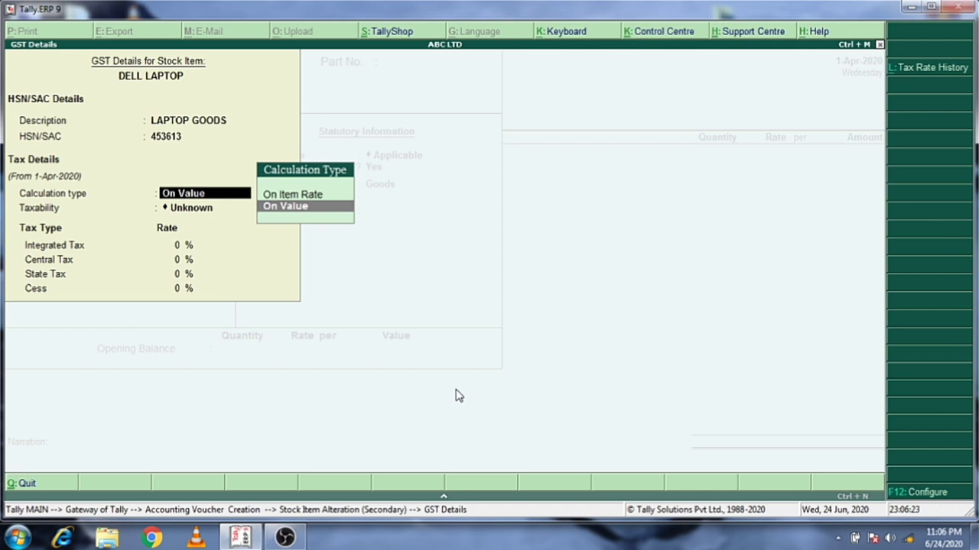
Step: Keep the calculation type On Value, set the taxability to Taxable and enter an Integrated Tax rate of 18%
key(Return)
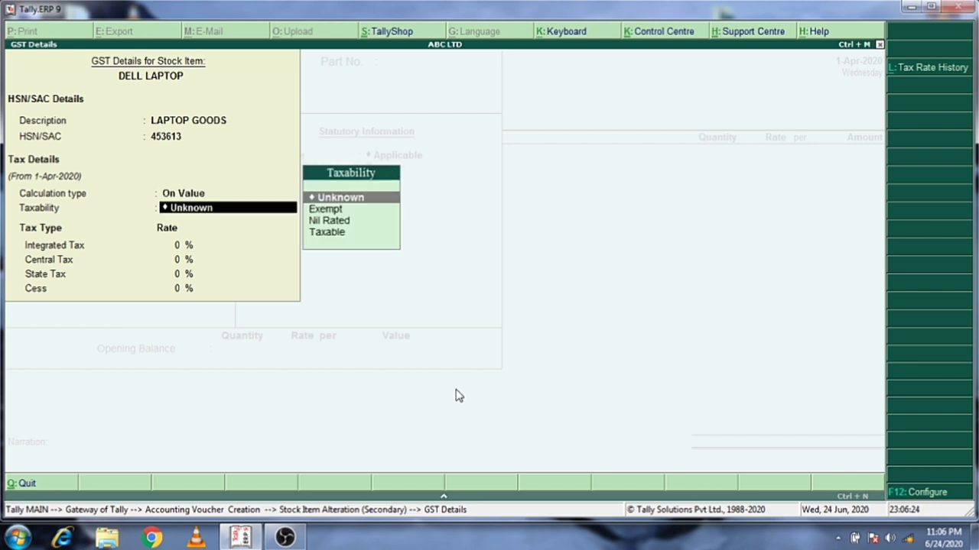
key(Down)
key(Down)
key(Down)
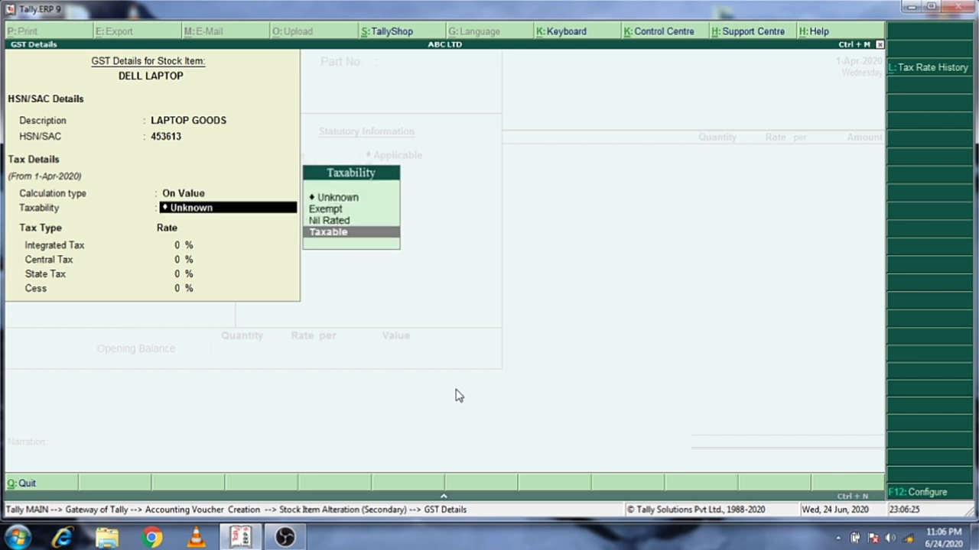
key(Return)
text(18)
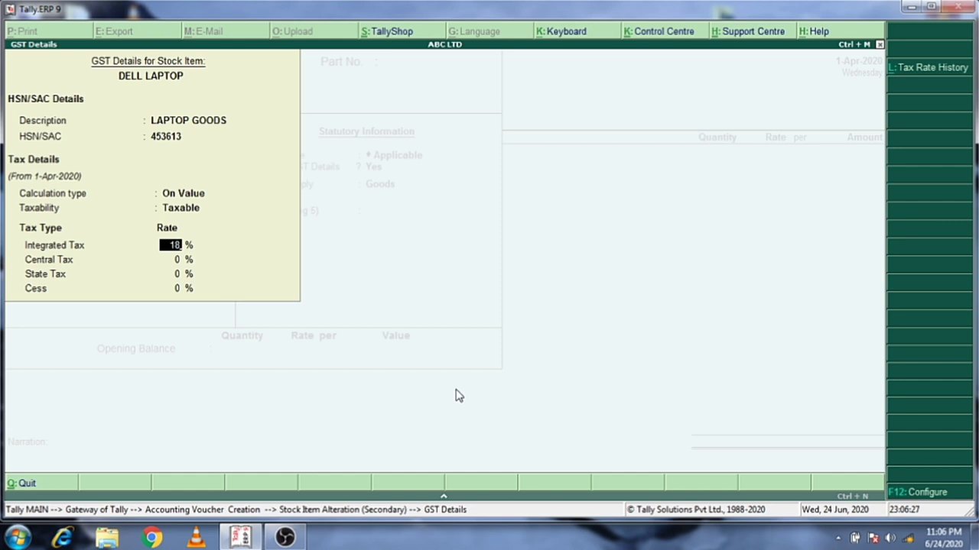
key(Return)
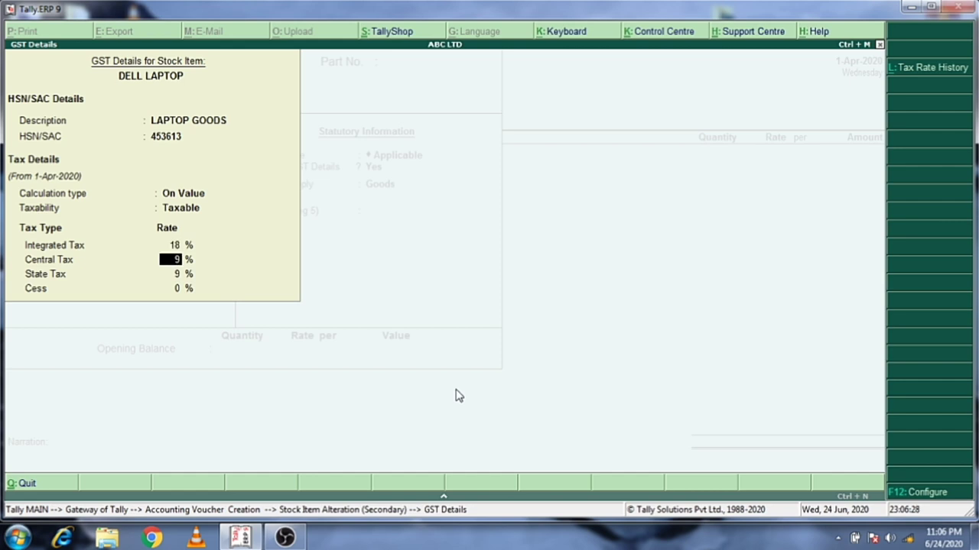
Step: Accept the Central Tax and State Tax rates of 9% each and make the GST details applicable from 1-Apr-2020
key(Return)
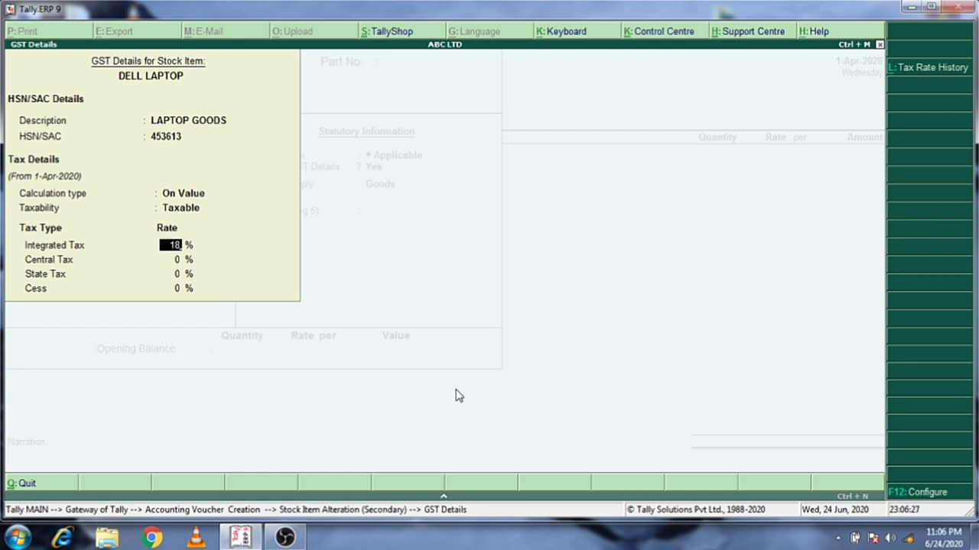
key(Return)
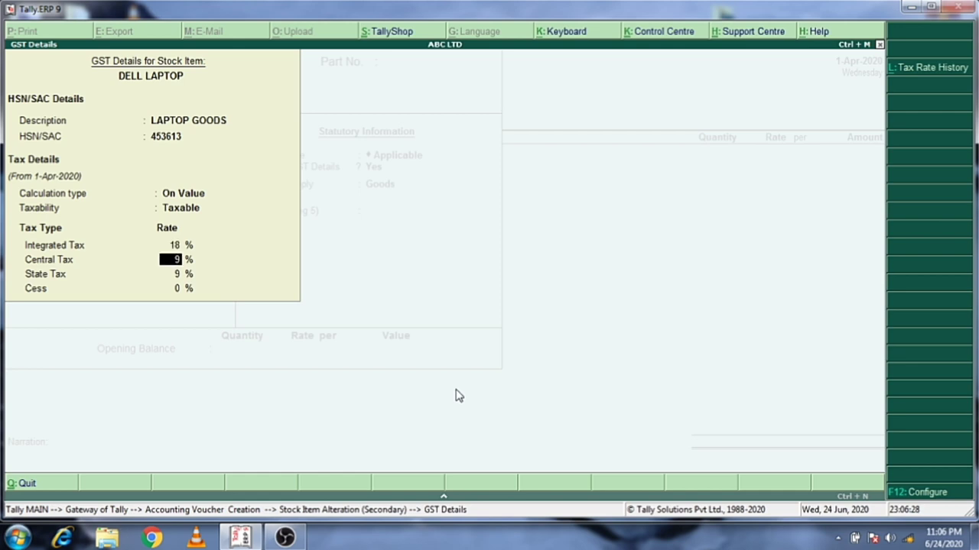
key(Return)
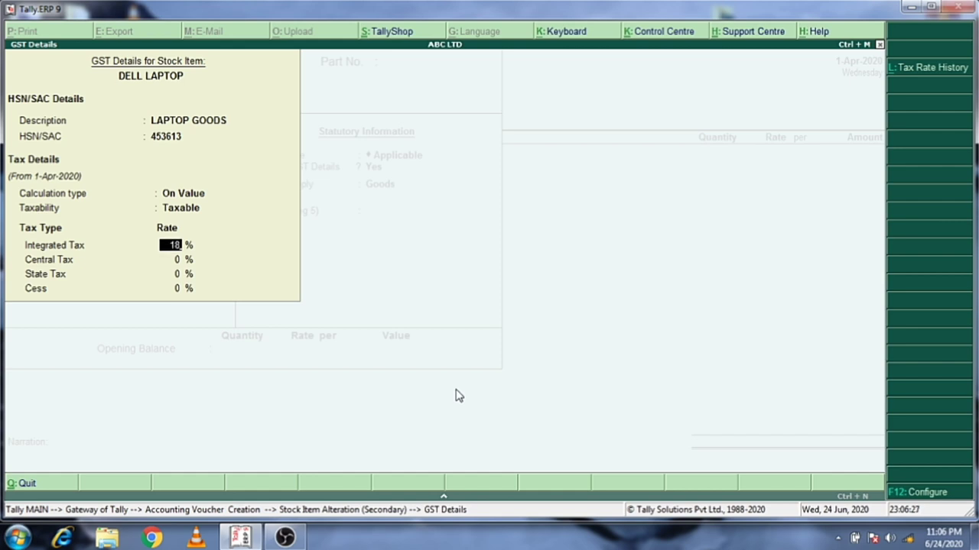
key(Return)
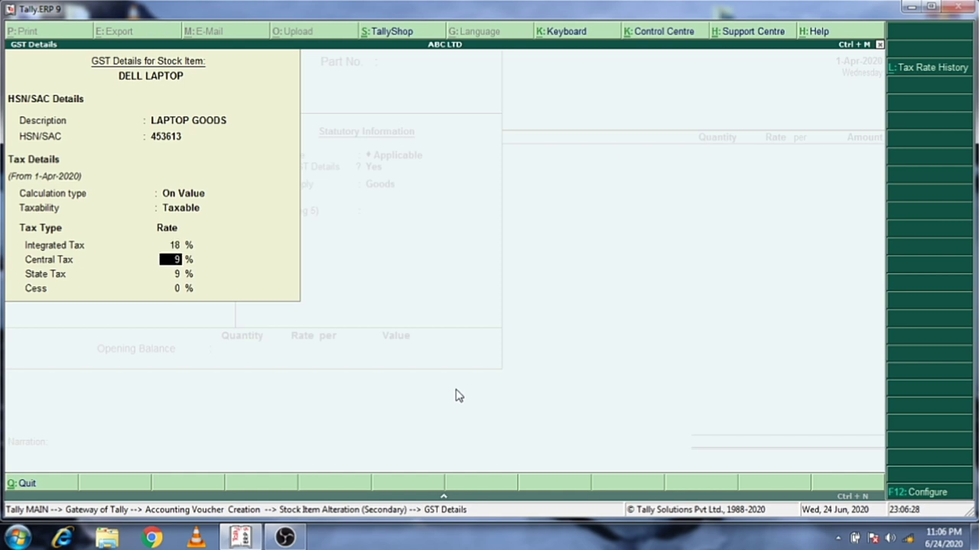
key(Return)
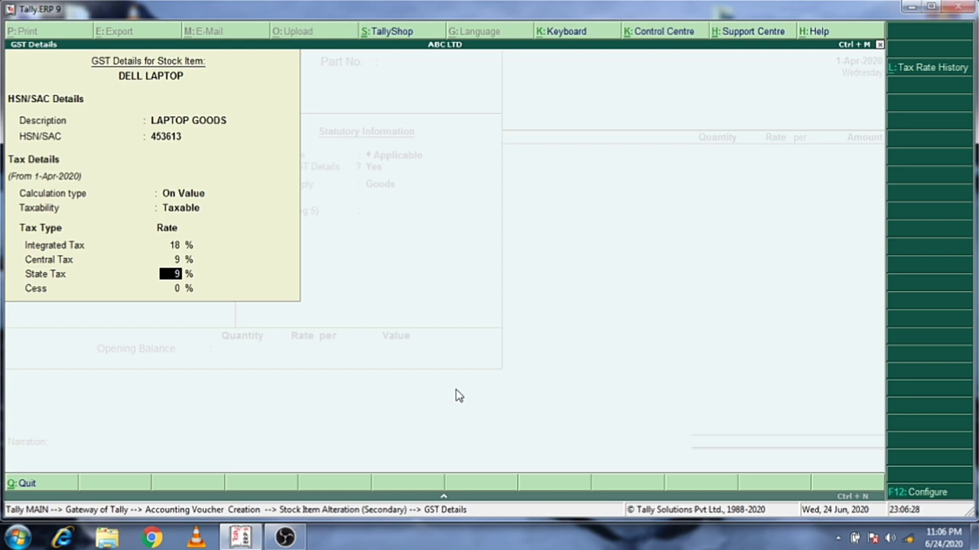
key(Return)
key(Return)
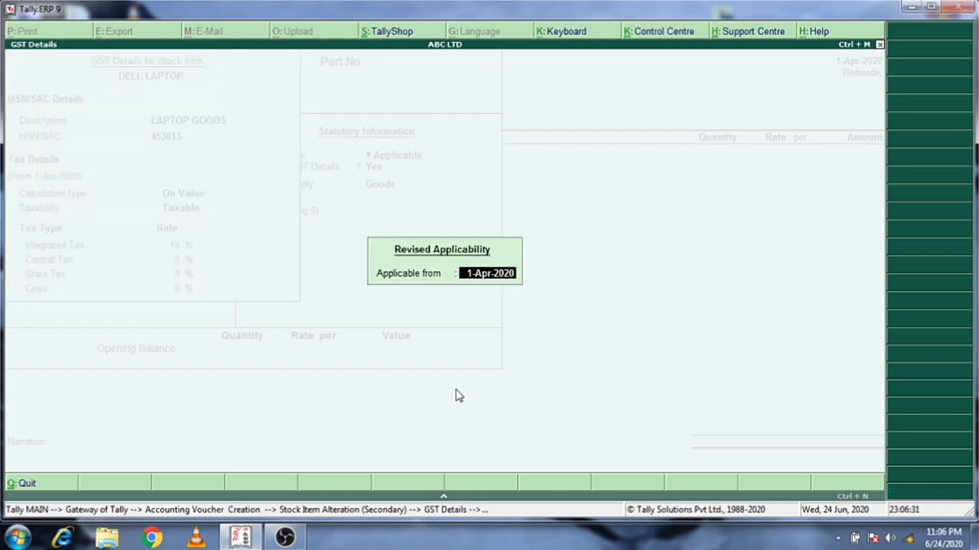
key(Return)
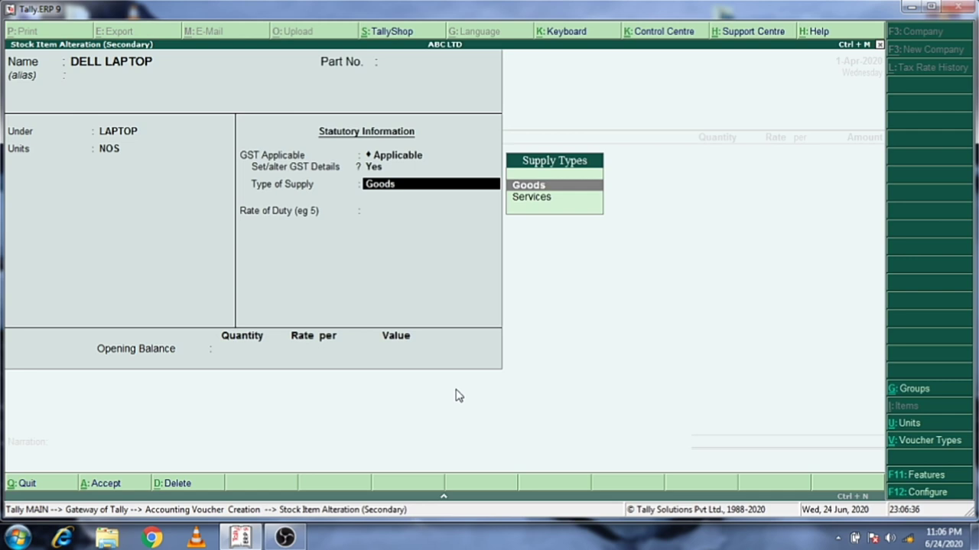
Step: Keep Goods as the type of supply and save the DELL LAPTOP stock item
key(Return)
text(0)
key(Return)
key(Return)
key(Return)
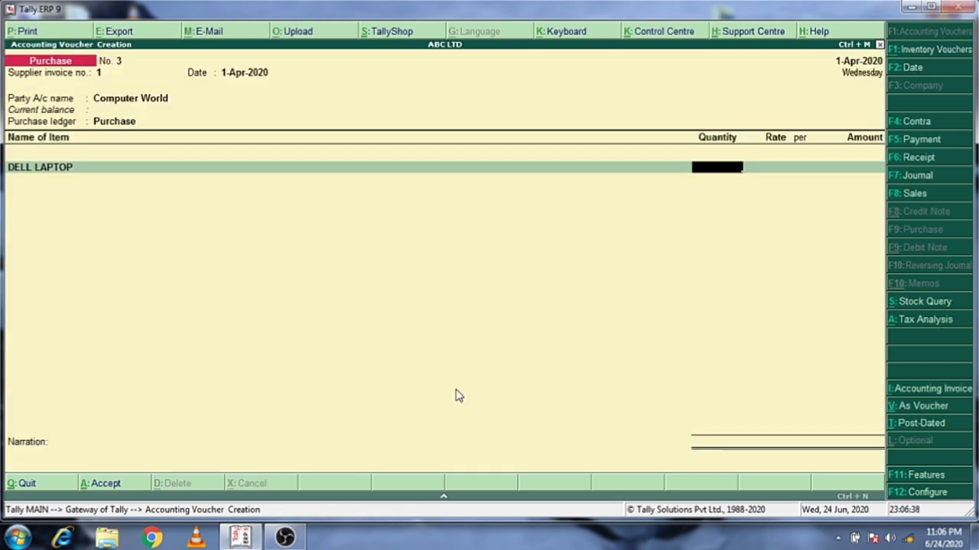
Step: Enter a quantity of 10 NOS for DELL LAPTOP in the purchase voucher at a rate of 15,000 per NOS
text(10)
key(Return)
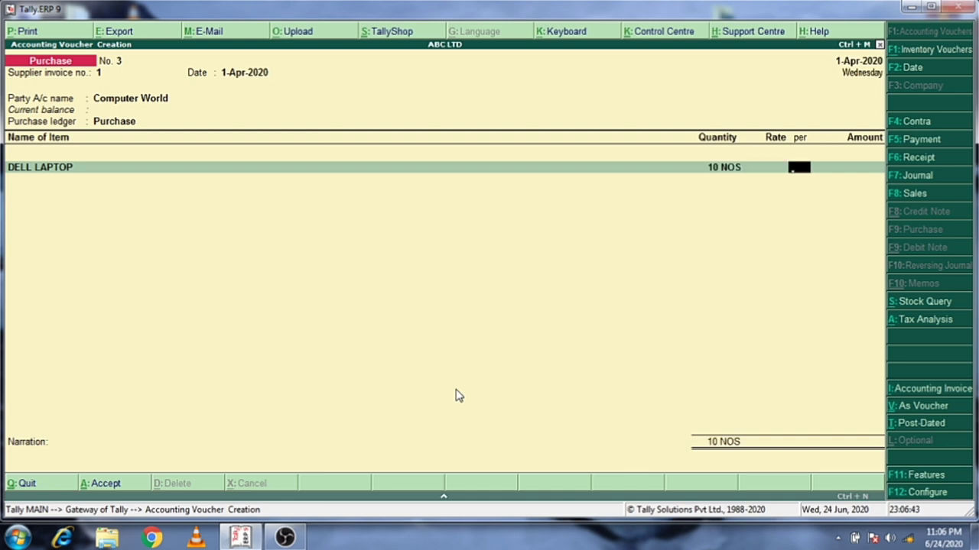
key(BackSpace)
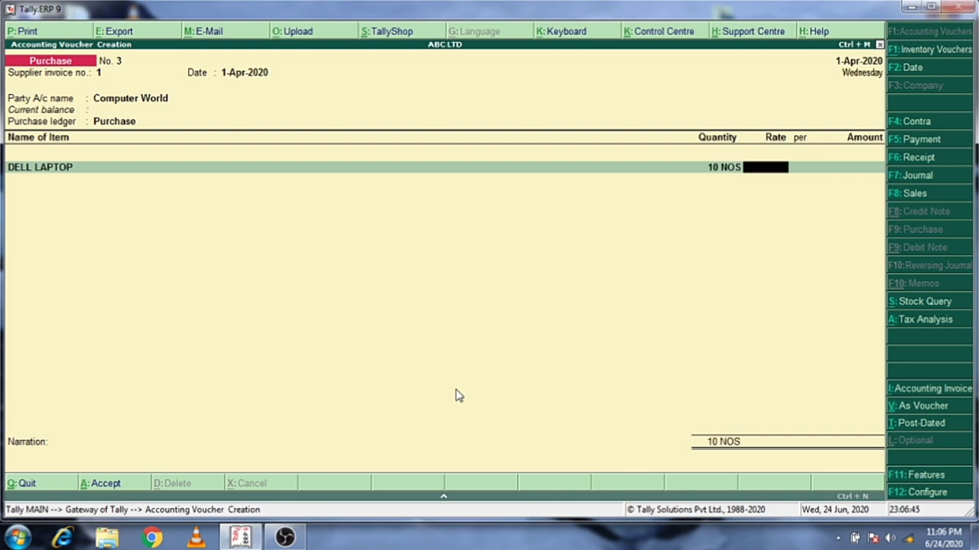
text(15000)
key(Return)
key(Return)
key(Return)
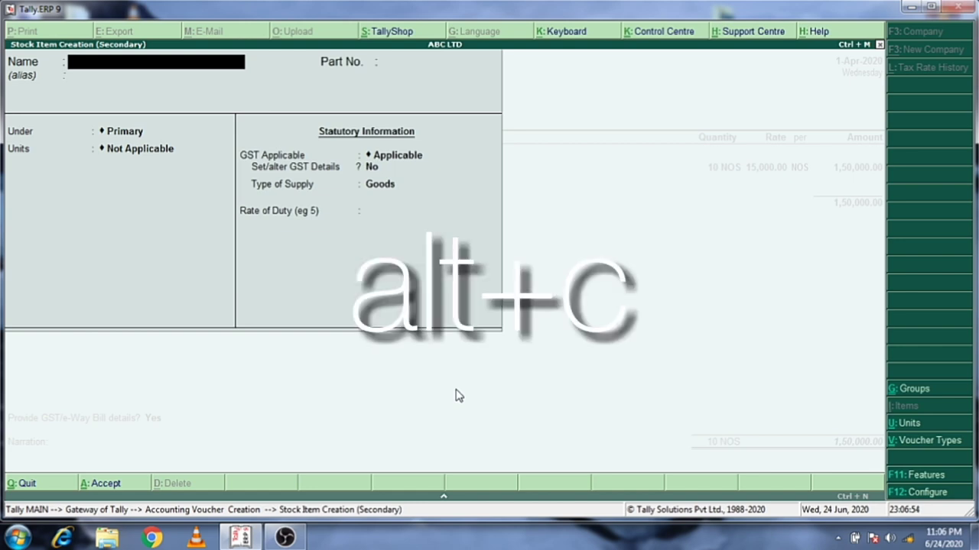
Step: Name the new stock item HP LATOP, leaving its alias and part number empty
text(HP LA[P)
key(BackSpace)
key(BackSpace)
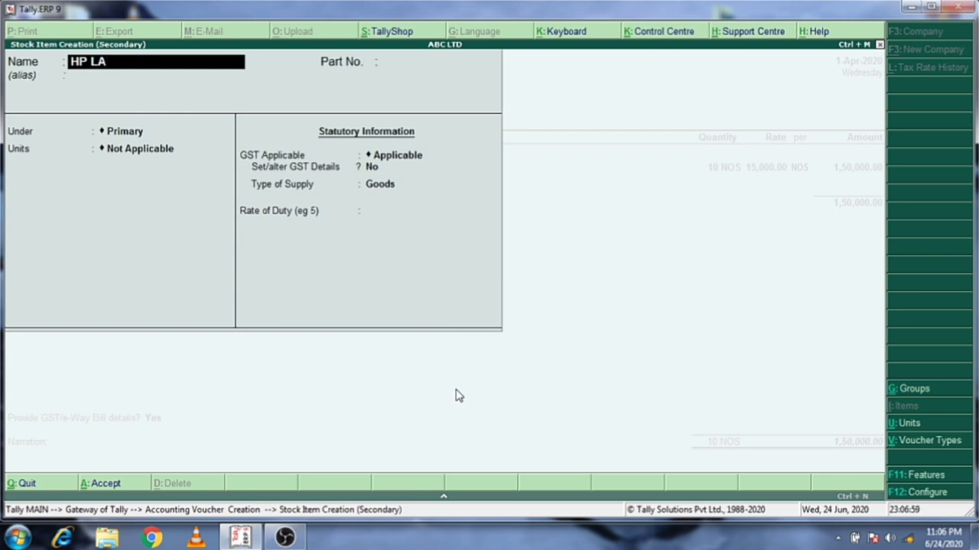
text(TOP)
key(Return)
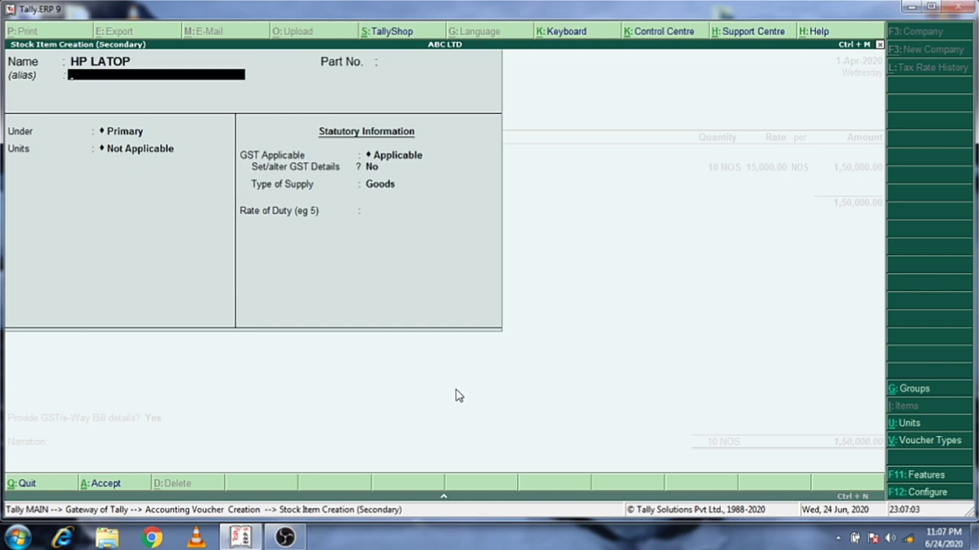
key(Return)
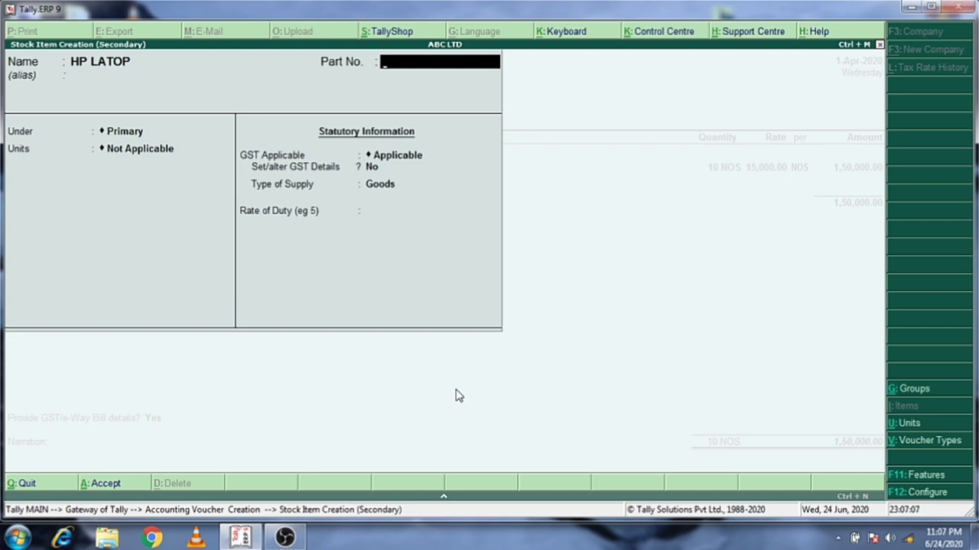
key(Return)
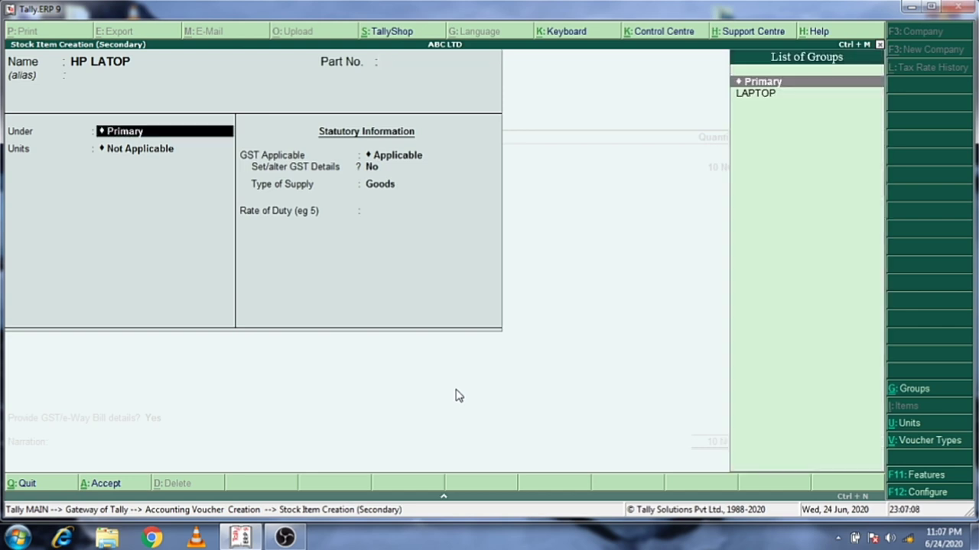
Step: Place the HP LATOP item under the LAPTOP group and assign it the unit NOS
key(Down)
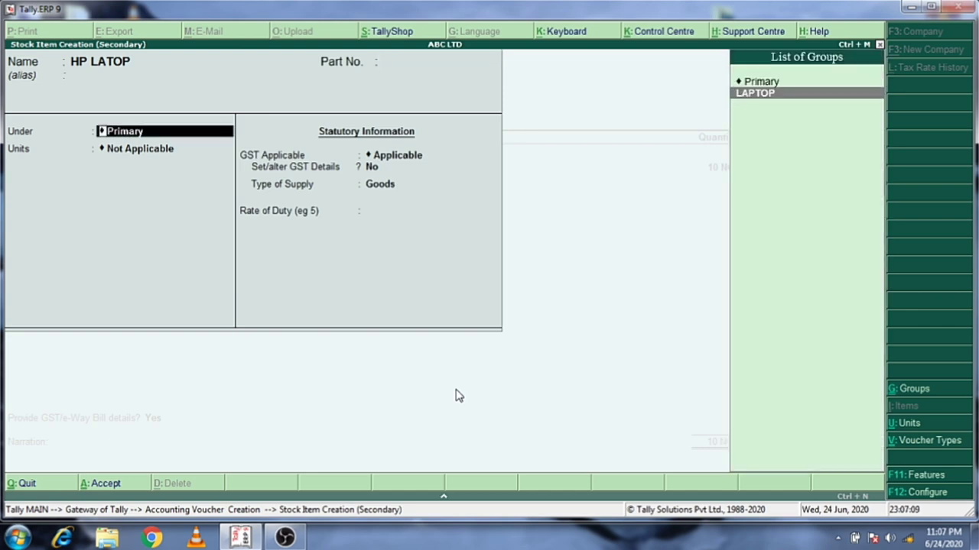
key(Return)
key(Down)
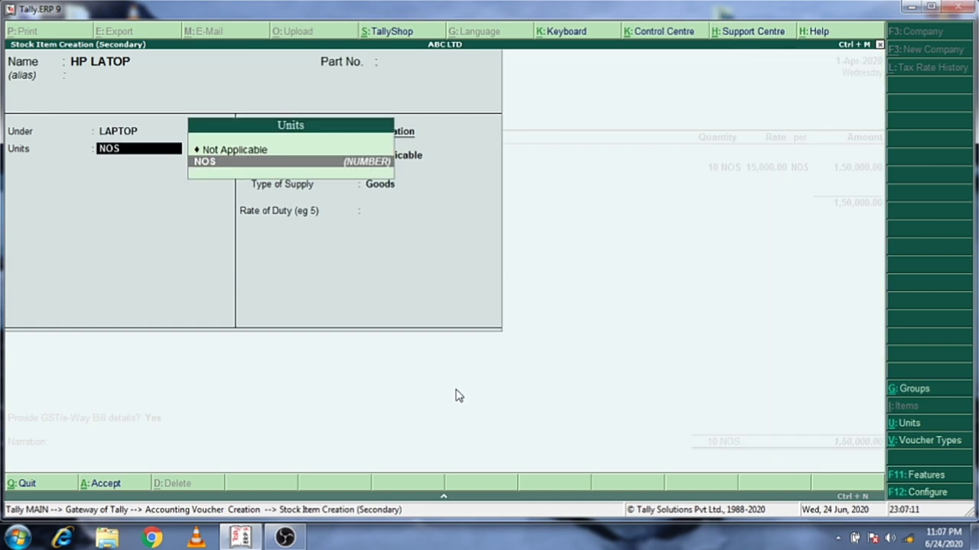
key(Return)
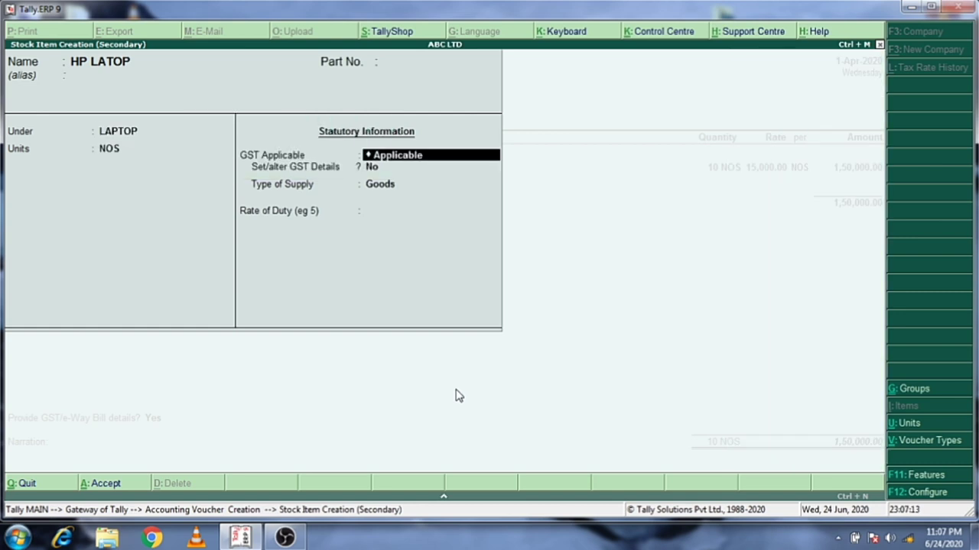
Step: Keep GST applicable for the HP LATOP item and set its Set/alter GST Details option to Yes
key(Return)
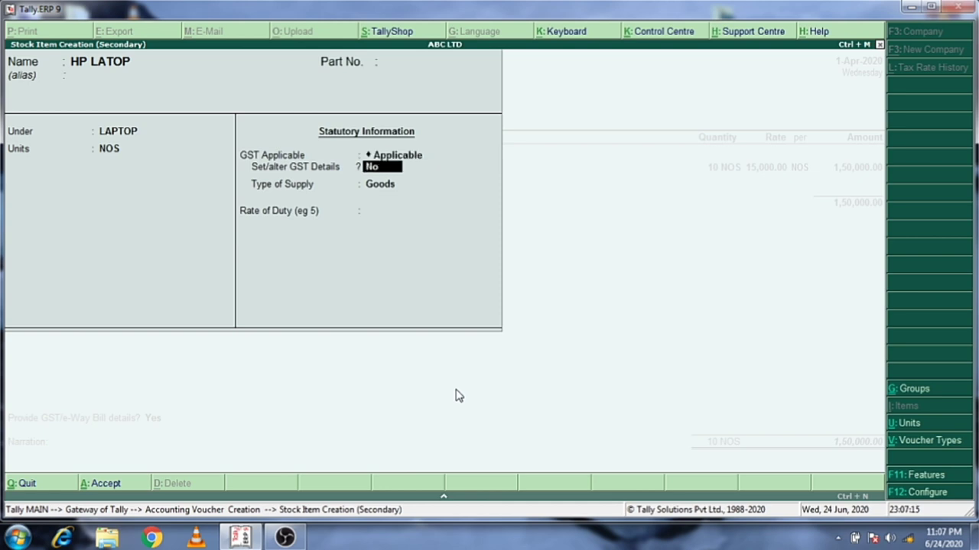
text(y)
key(Return)
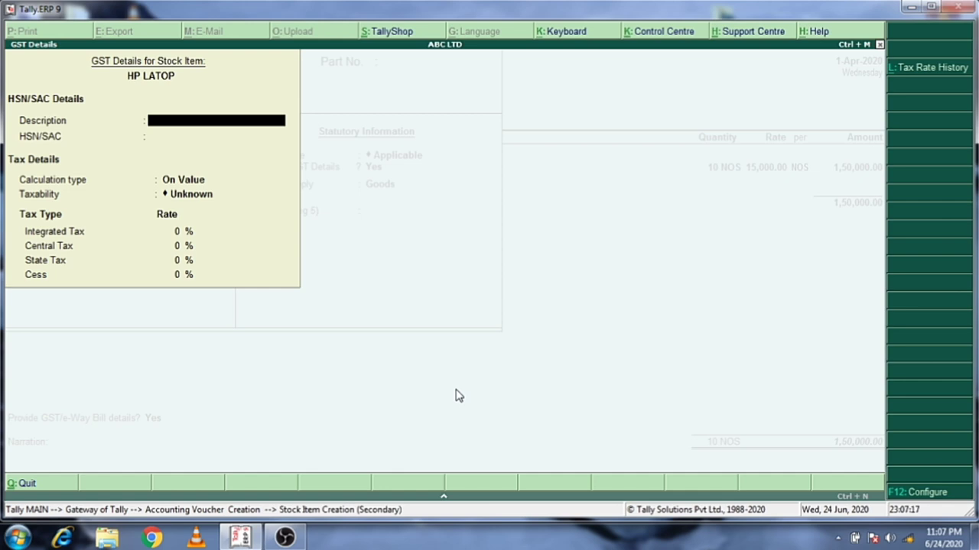
Step: Enter the description LAPTOP GOODS and HSN/SAC code 453613 for HP LATOP, keeping the calculation type On Value
text(LAPT)
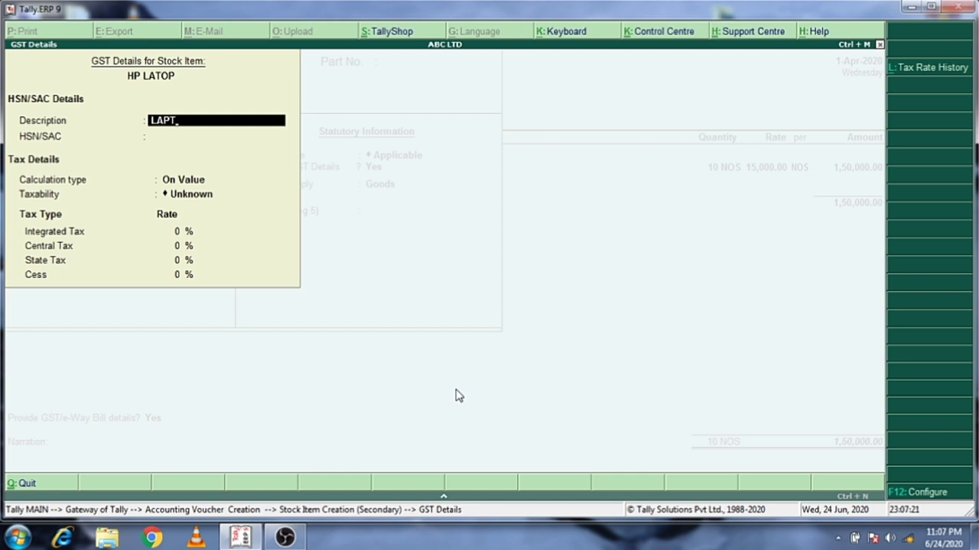
text(OP GOODS)
key(Return)
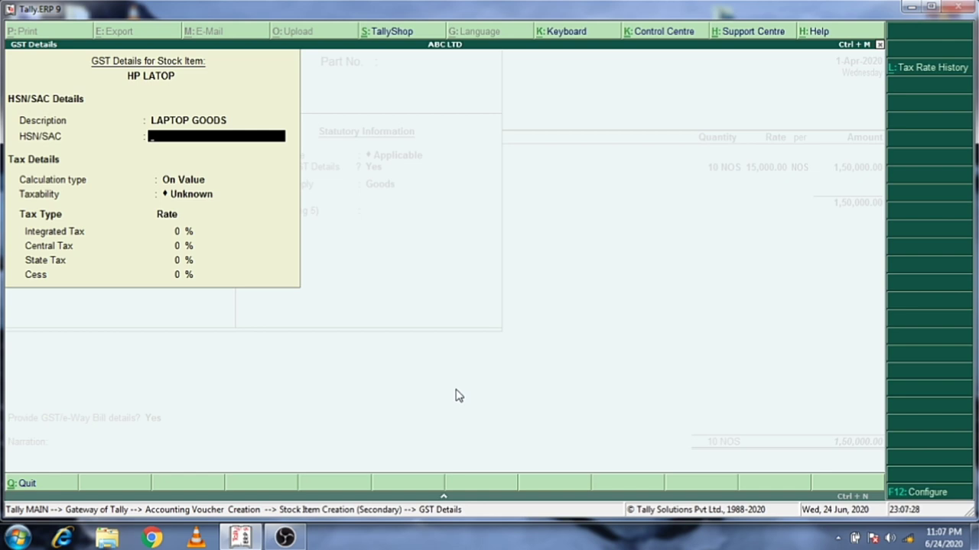
key(Return)
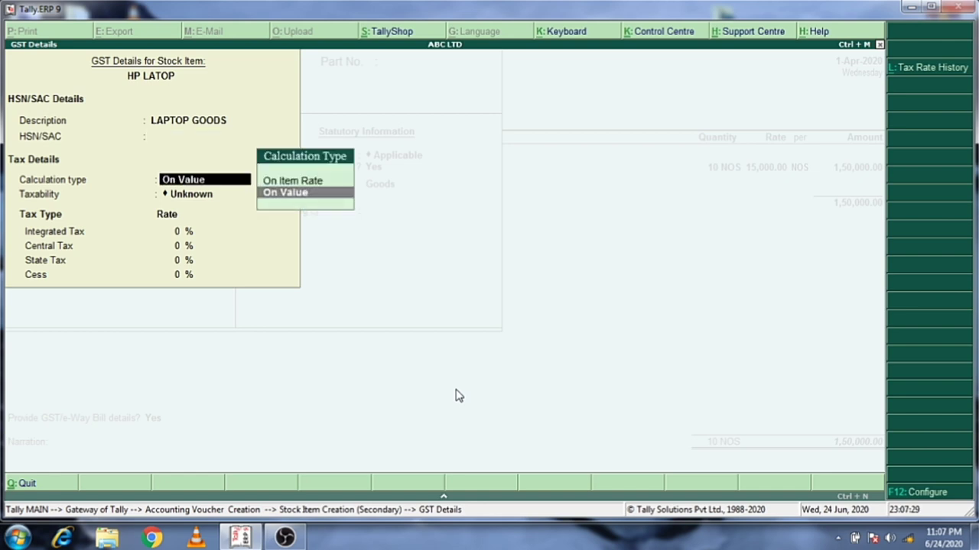
key(BackSpace)
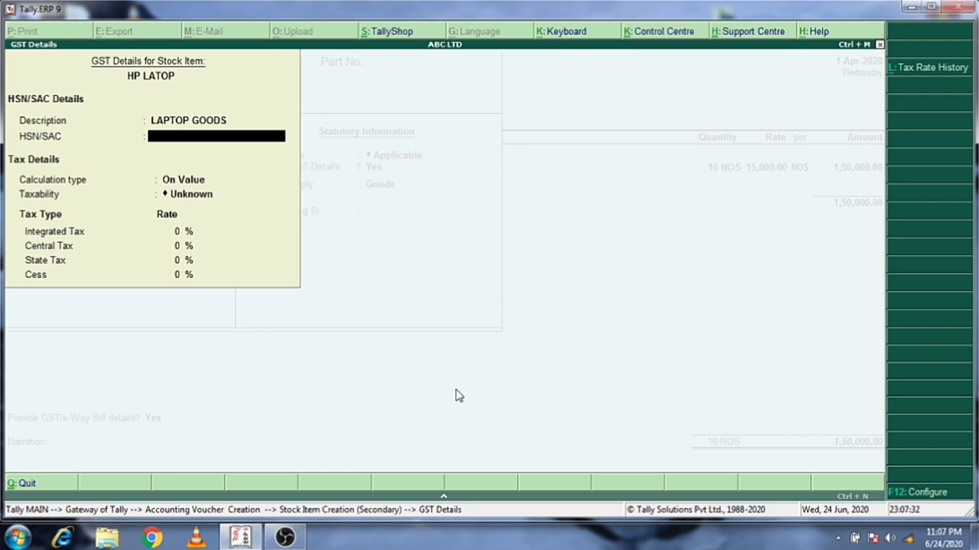
text(453613)
key(Return)
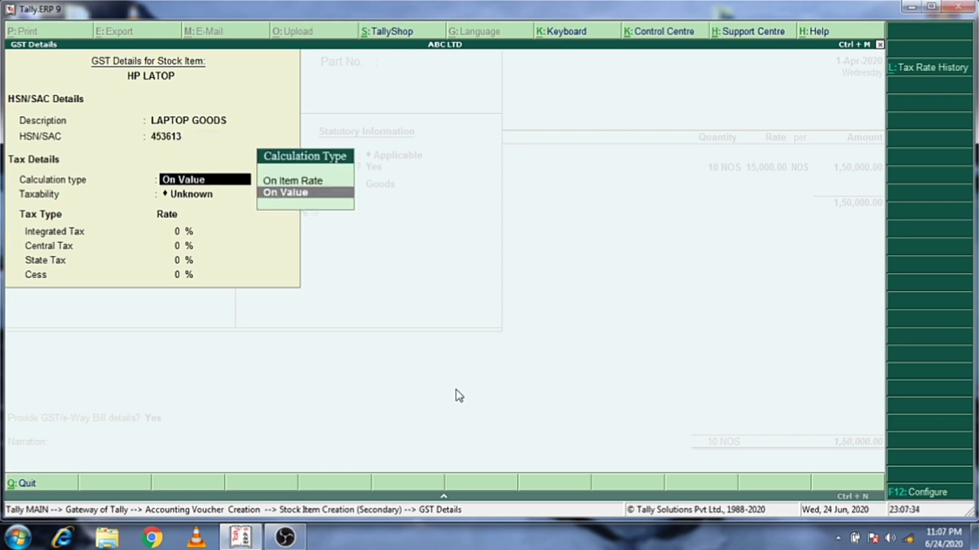
key(Return)
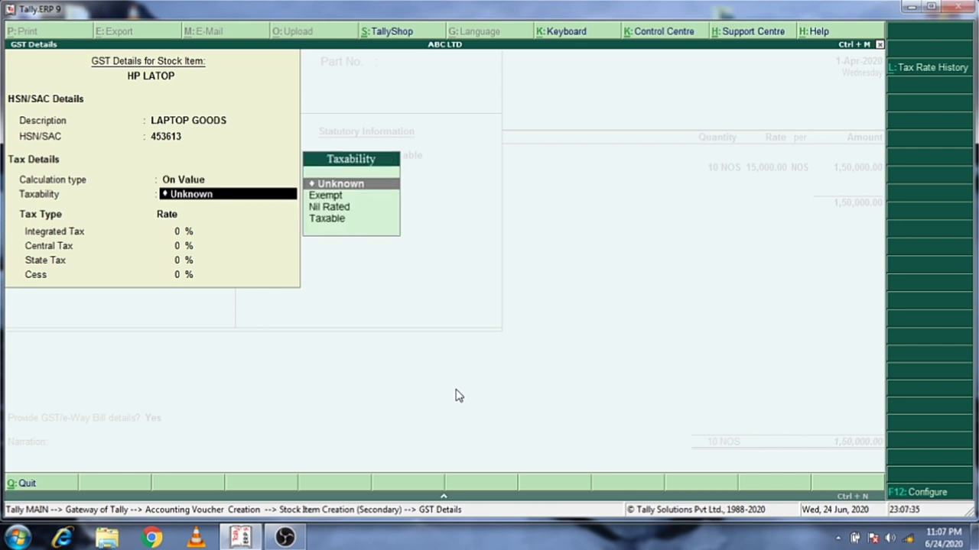
Step: Set the taxability of HP LATOP to Taxable with an integrated tax rate of 18%
key(Down)
key(Down)
key(Down)
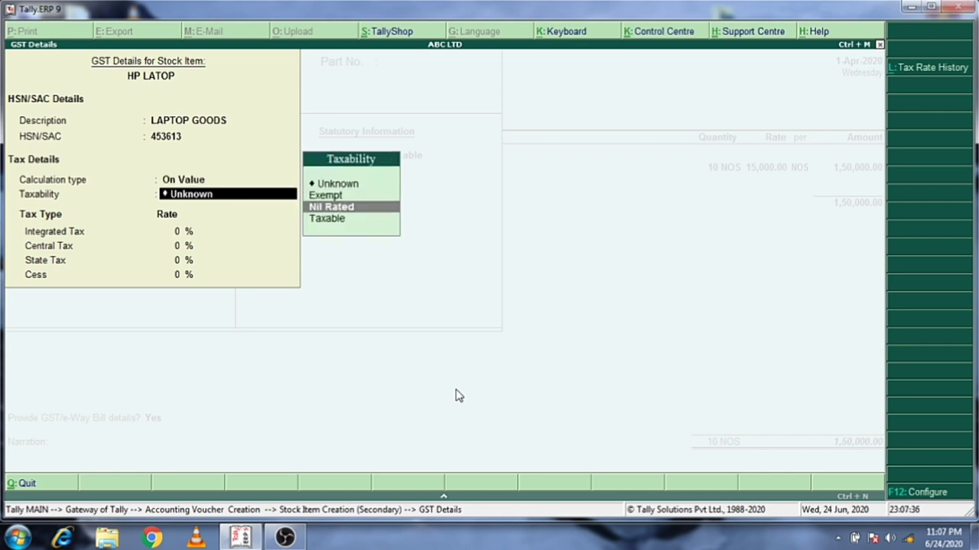
key(Return)
text(18)
key(Return)
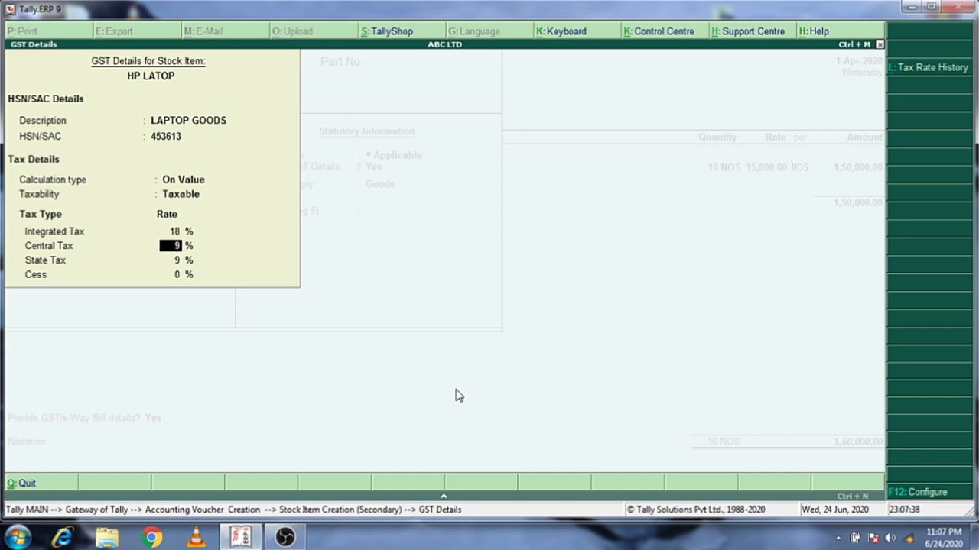
Step: Accept the remaining tax rates with cess at 0%, leave the rate of duty empty and save the HP LATOP item
key(Return)
key(Return)
key(Return)
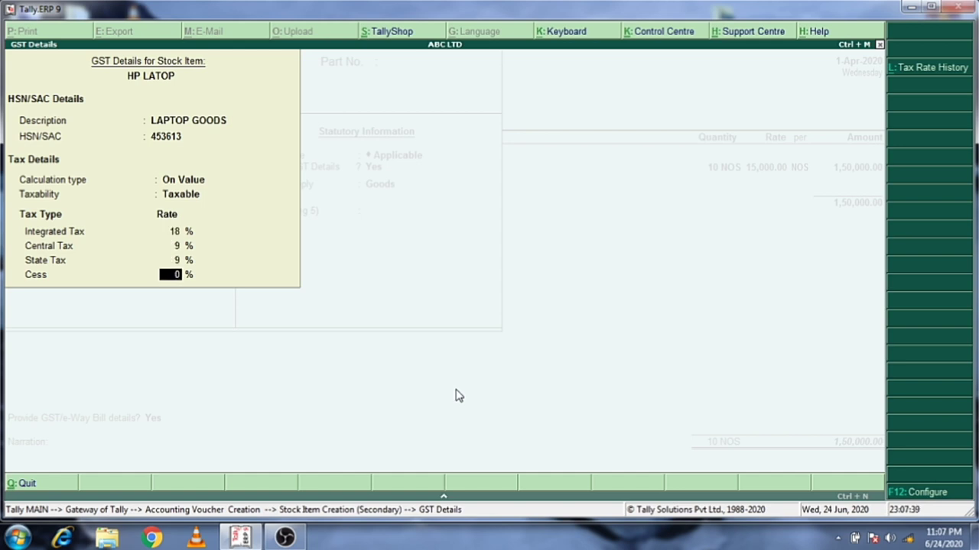
key(Return)
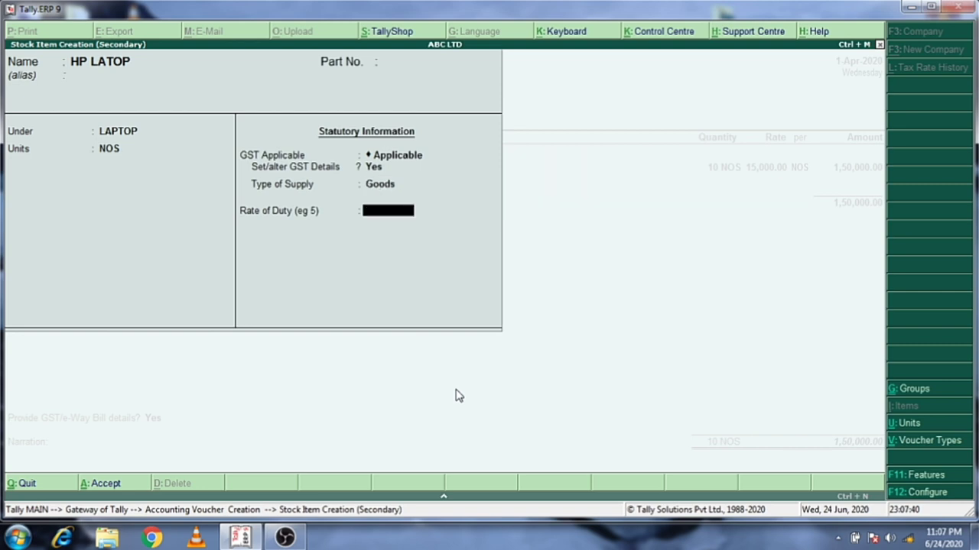
key(Return)
key(Return)
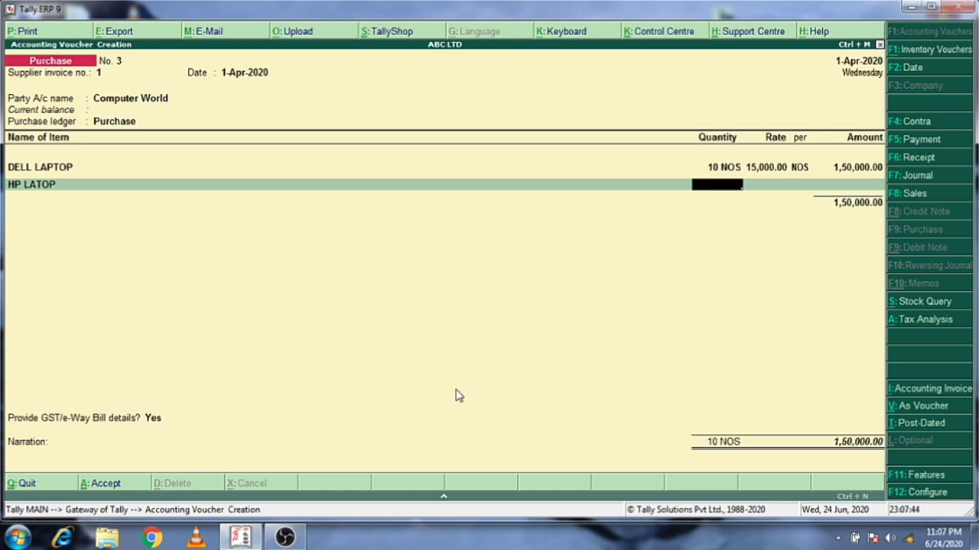
Step: Enter a quantity of 10 NOS at a rate of 15,000 per NOS for HP LATOP in the purchase voucher
text(10)
key(Return)
key(Return)
key(Return)
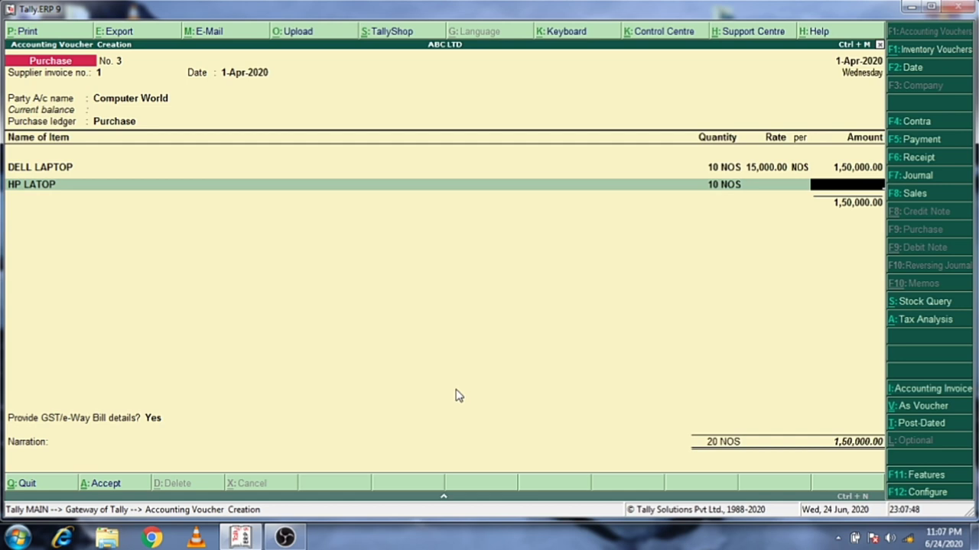
key(BackSpace)
key(BackSpace)
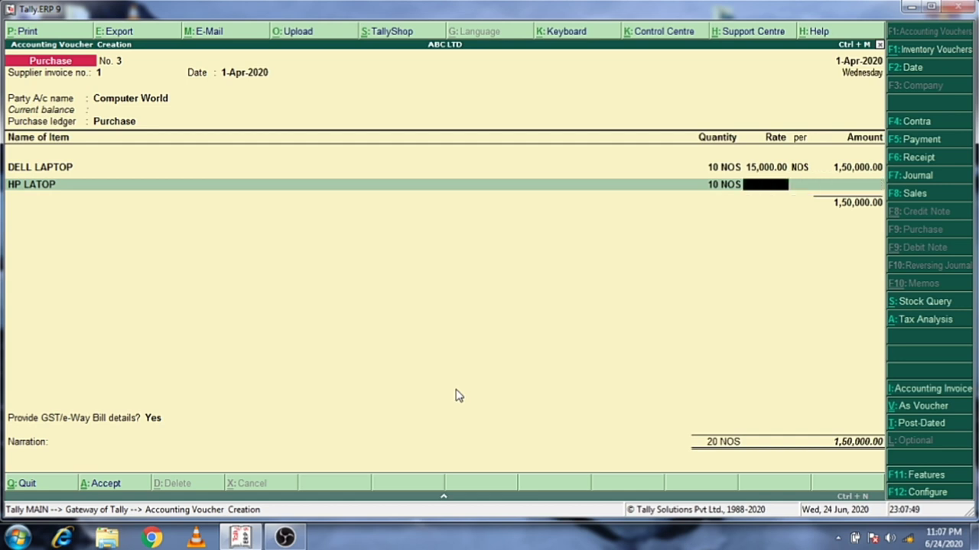
text(15000)
key(Return)
key(Return)
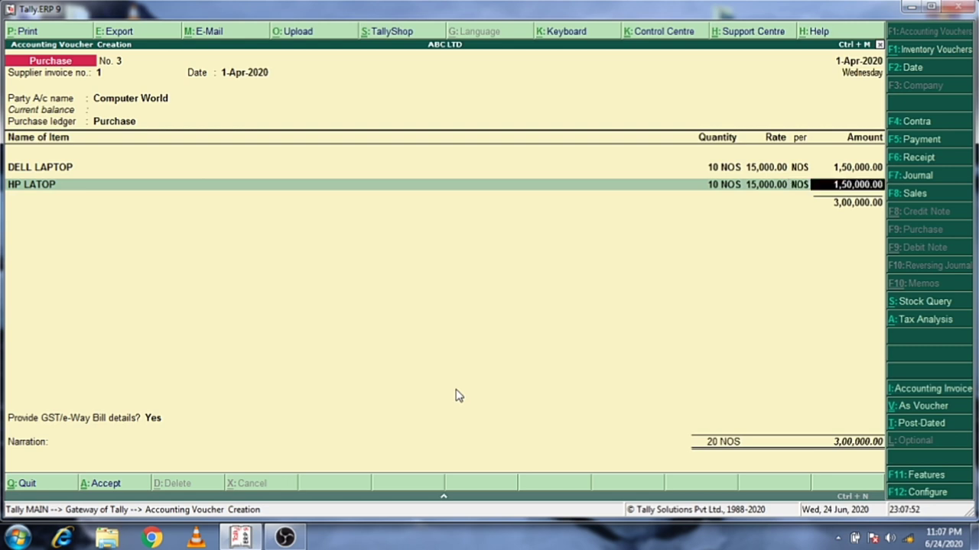
key(Return)
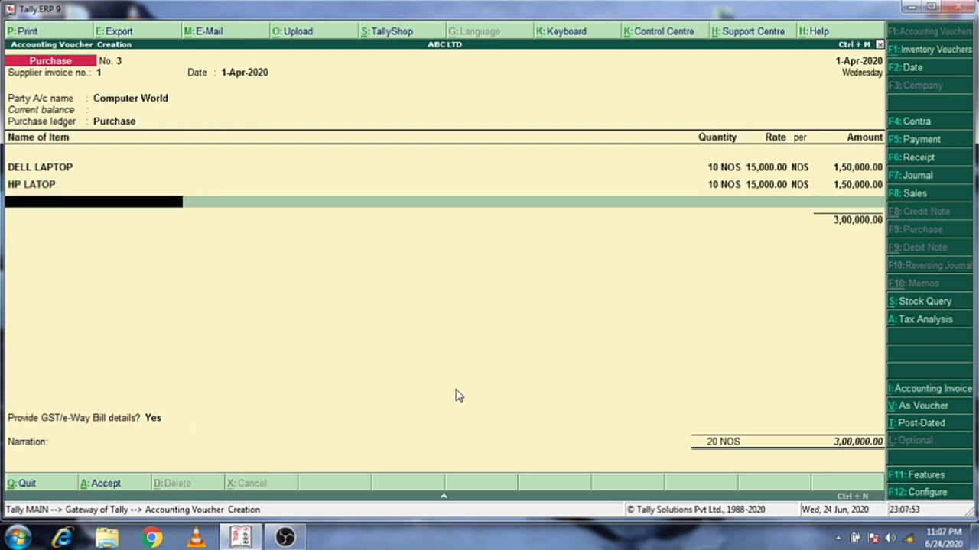
Step: End the item list and add the Cgst and Sgst ledgers with their calculated amounts to the purchase voucher
key(Return)
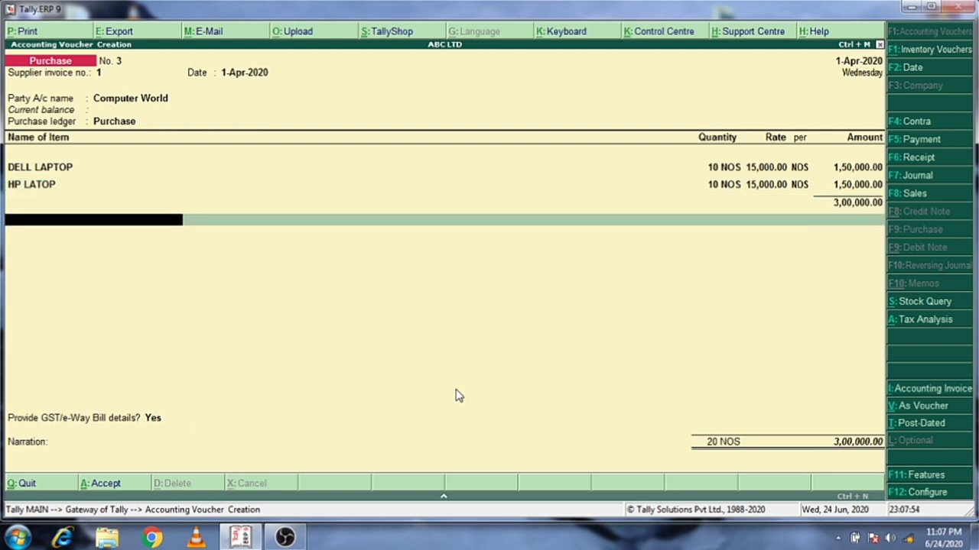
text(CGS)
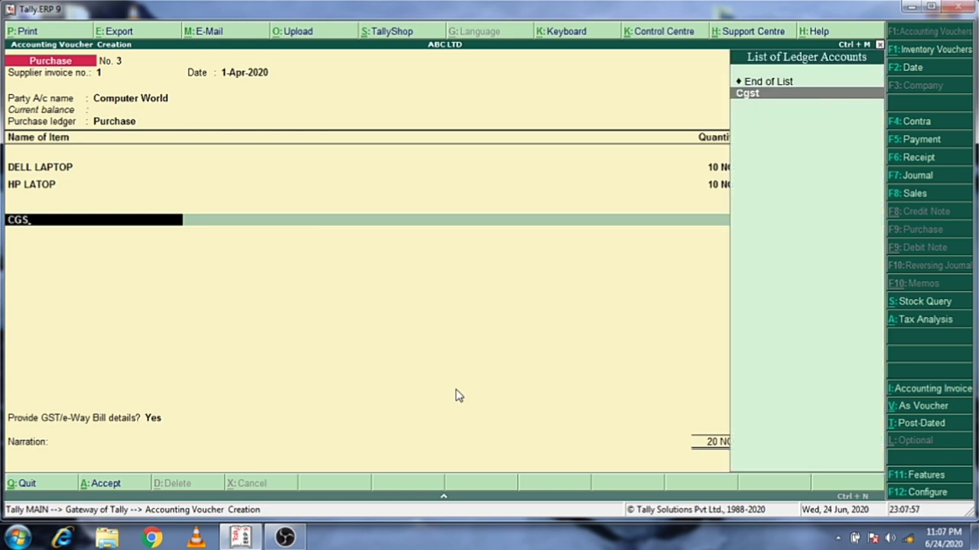
key(Return)
key(Return)
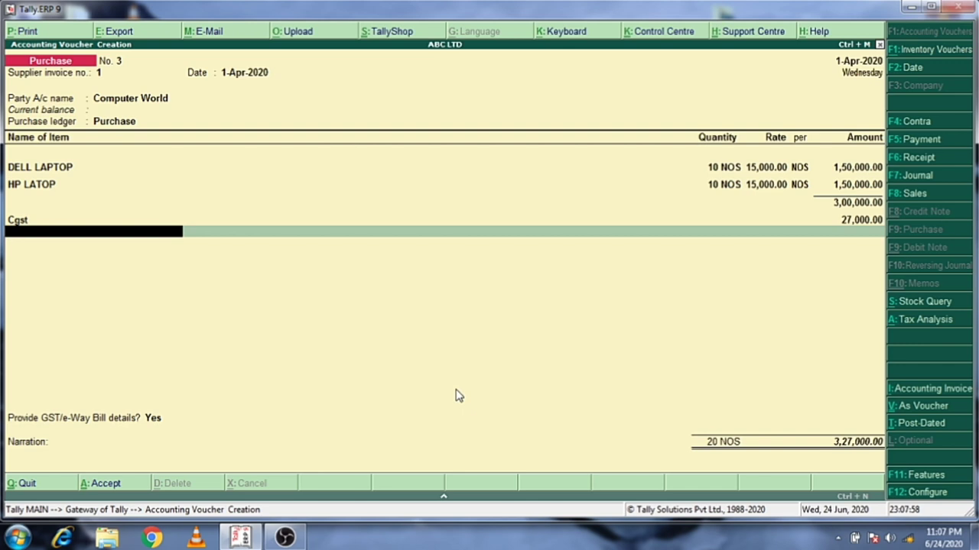
text(SG)
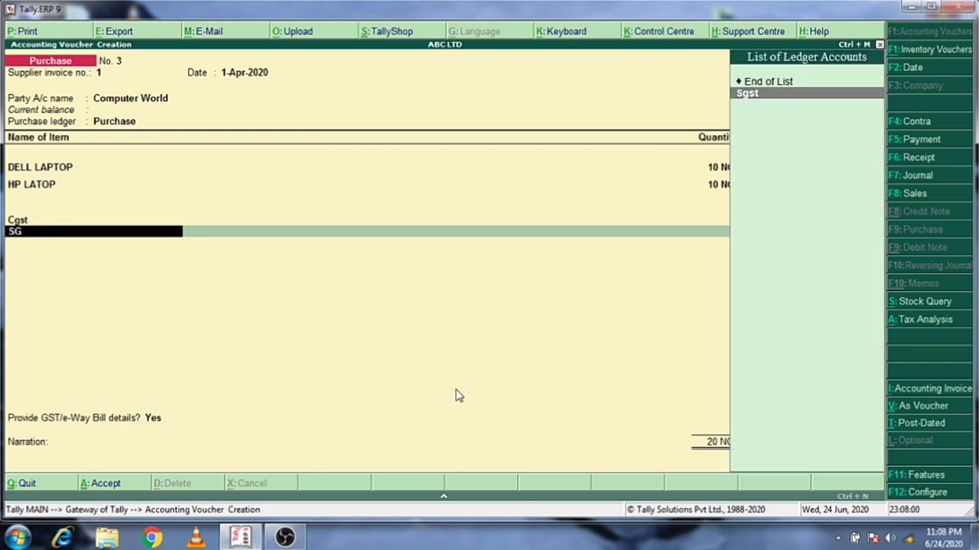
text(ST)
key(Return)
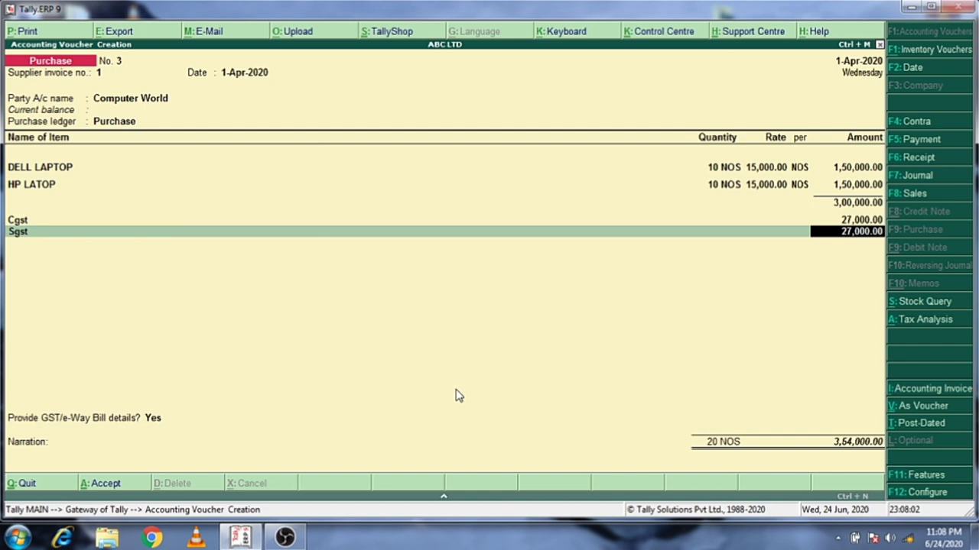
key(Return)
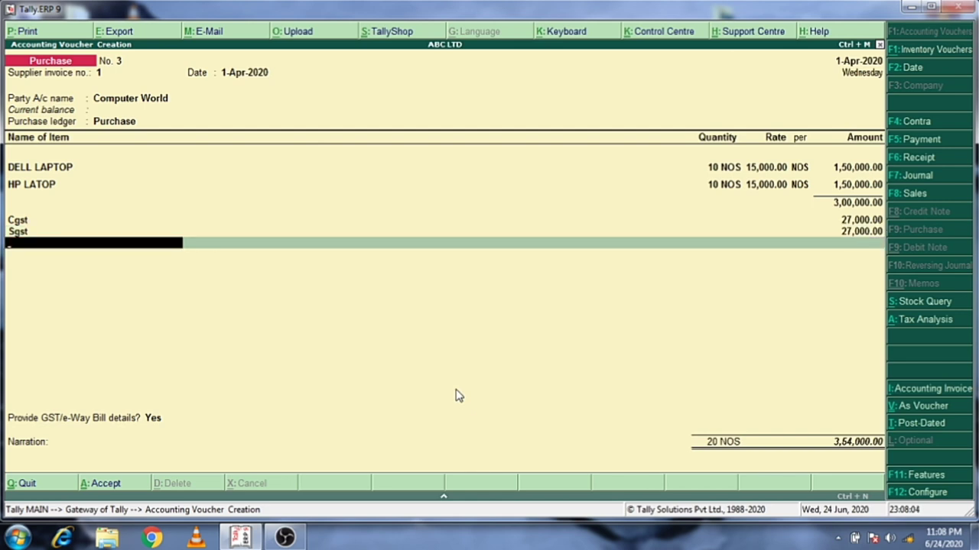
key(Return)
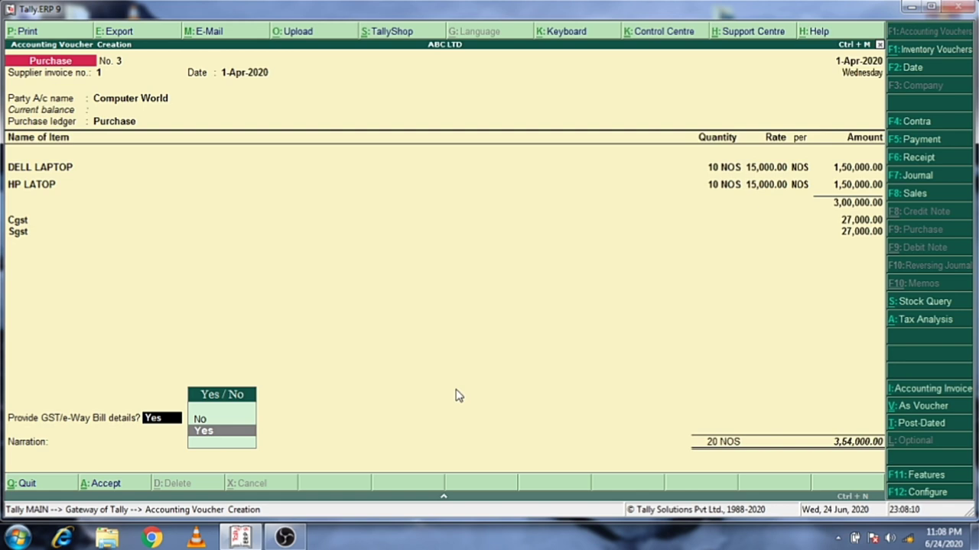
Step: Set Provide GST/e-Way Bill details to No, leave the narration empty and save the purchase voucher
key(Up)
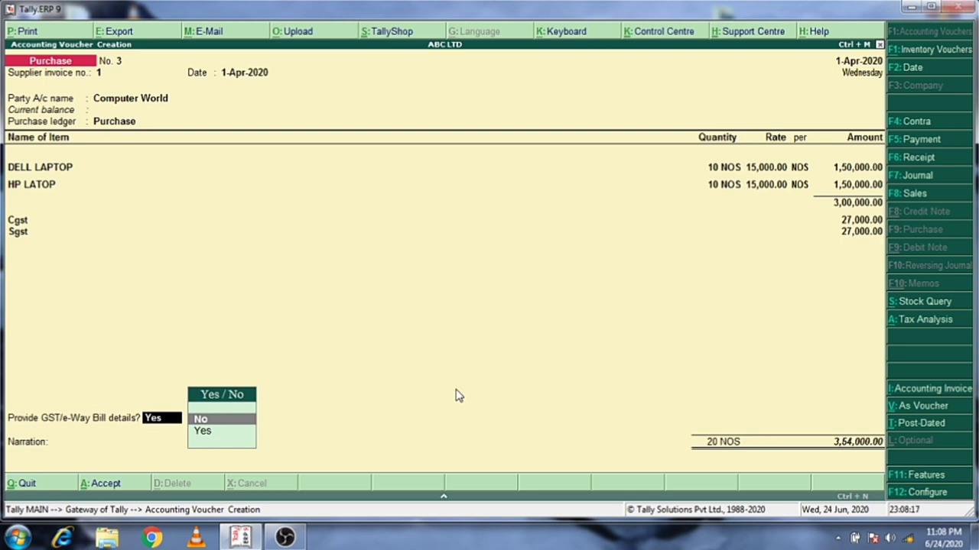
key(Return)
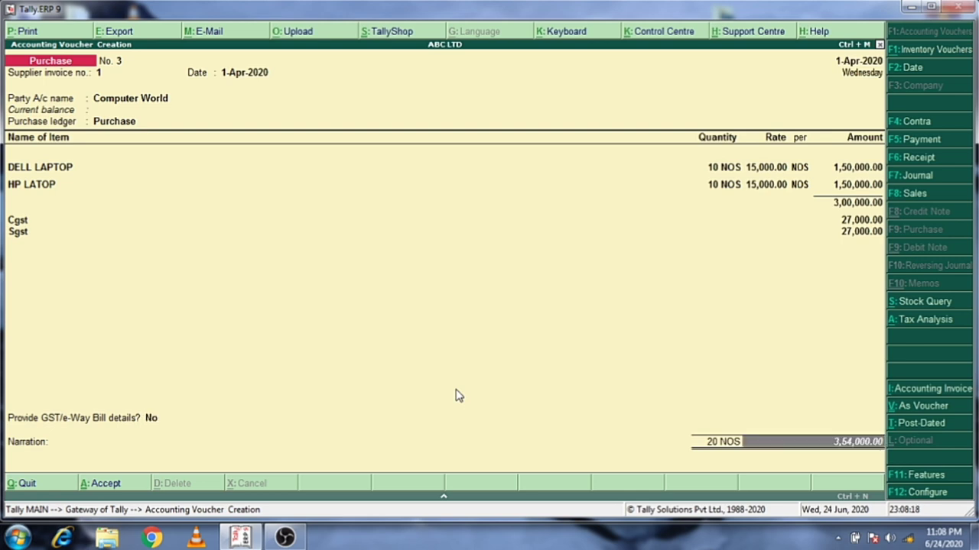
key(Return)
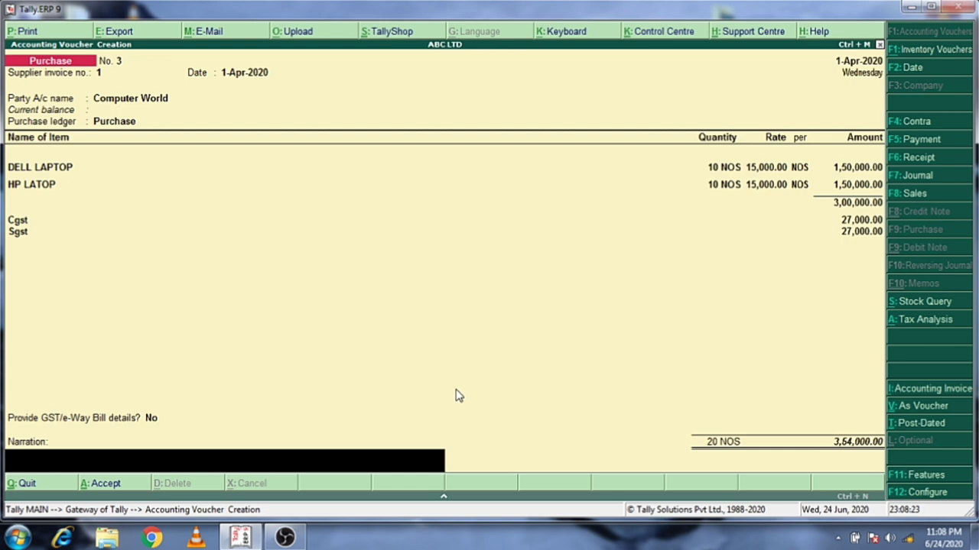
key(Return)
key(Return)
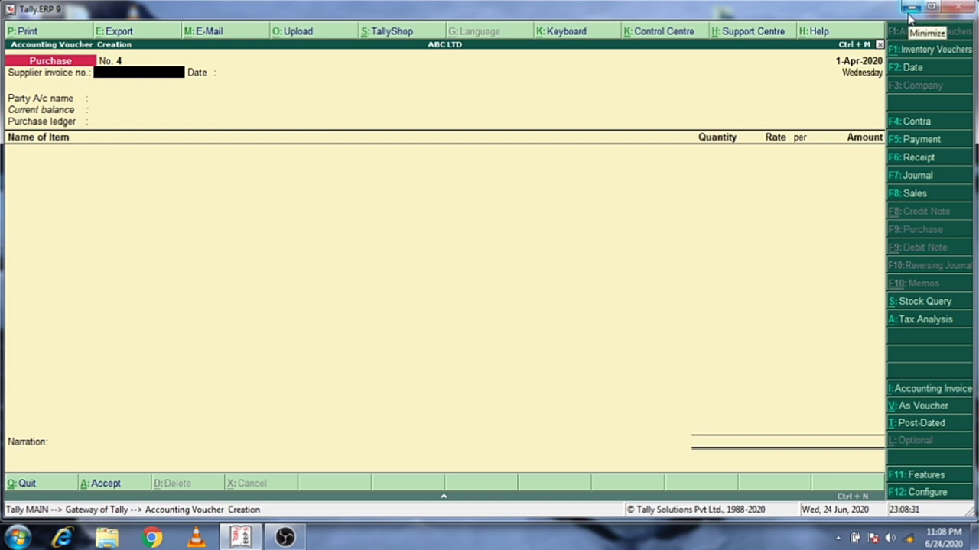
Step: Quit voucher creation back to the Gateway of Tally and minimize the program window
key(Escape)
key(Return)
key(Escape)
key(Escape)
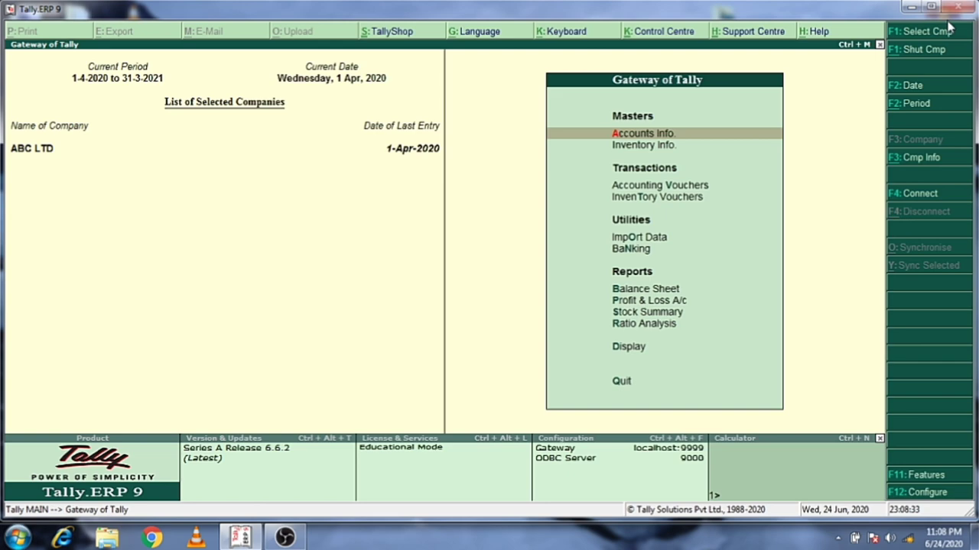
click(910, 8)
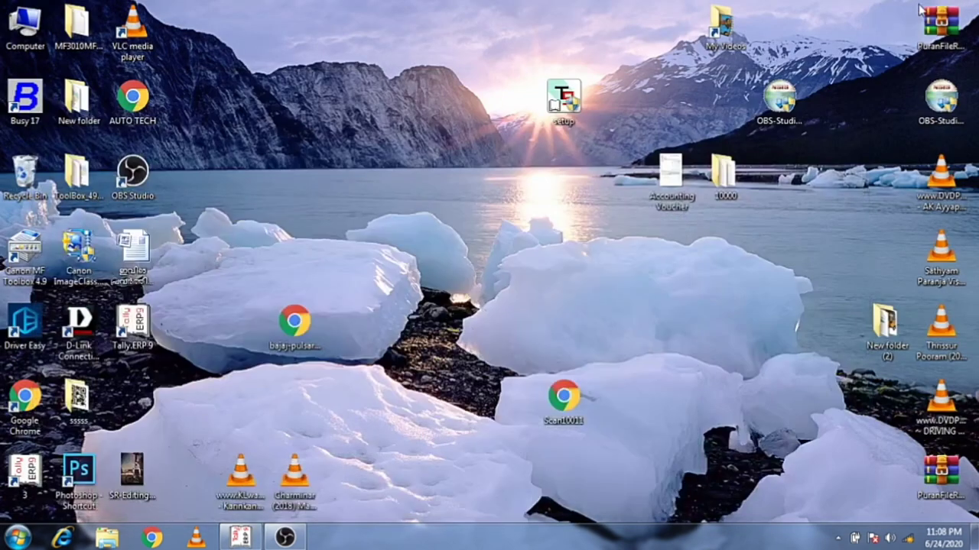